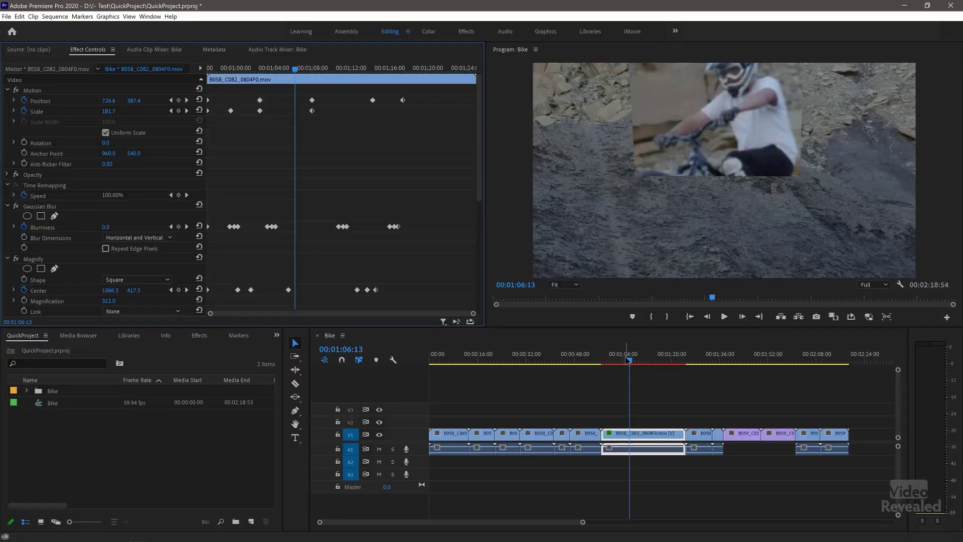
Scrub back to 00:01:04:25 and key the Basic 3D Tilt at -22.2°
{"action": "left_click_drag", "start_coordinate": [629, 360], "coordinate": [626, 360]}
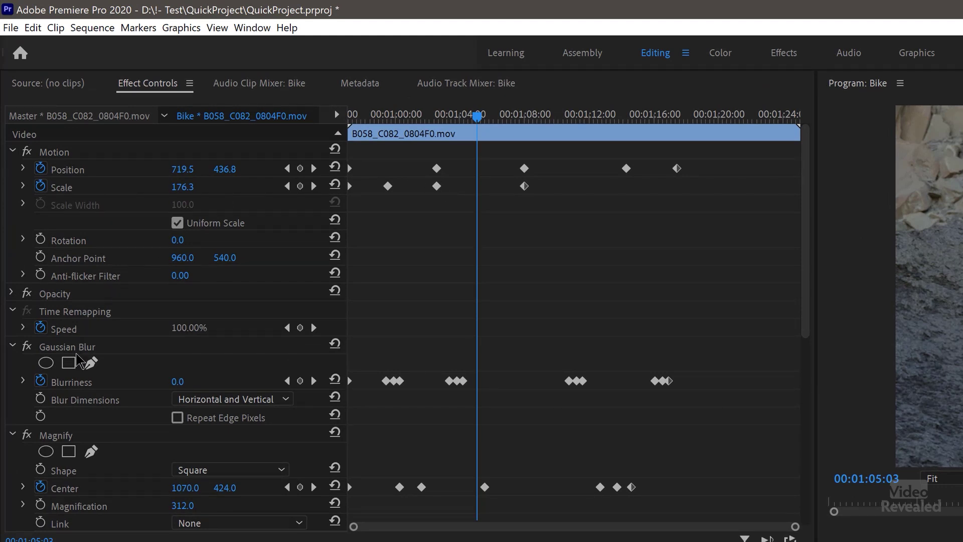
{"action": "mouse_move", "coordinate": [453, 116]}
{"action": "left_mouse_down"}
{"action": "mouse_move", "coordinate": [438, 117]}
{"action": "mouse_move", "coordinate": [459, 117]}
{"action": "left_mouse_up"}
{"action": "key", "text": "space"}
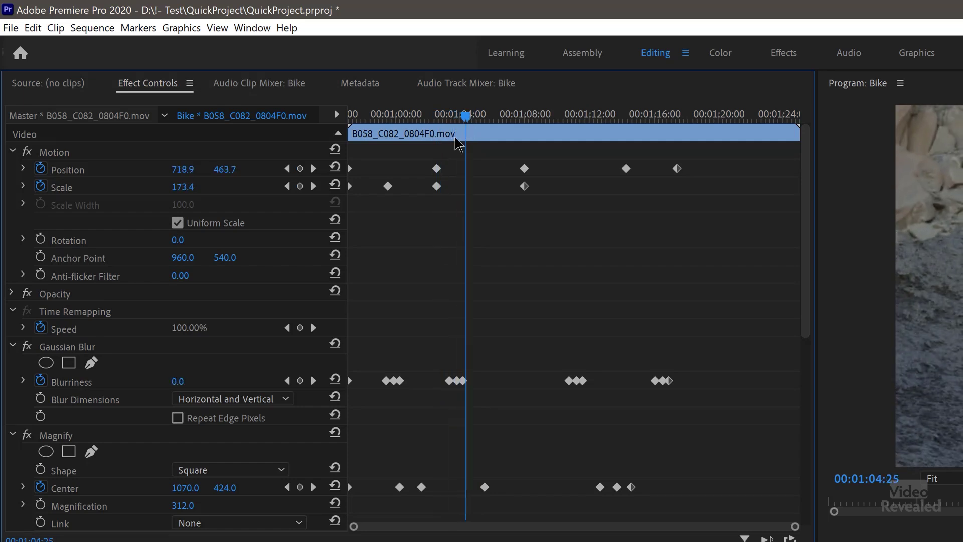
{"action": "scroll", "coordinate": [736, 323], "scroll_direction": "down", "scroll_amount": 10}
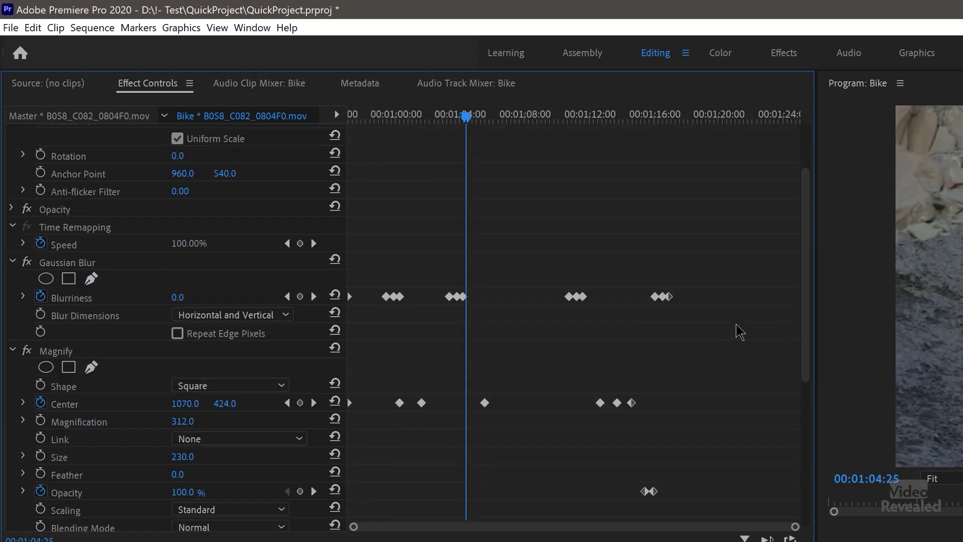
{"action": "scroll", "coordinate": [739, 329], "scroll_direction": "down", "scroll_amount": 4}
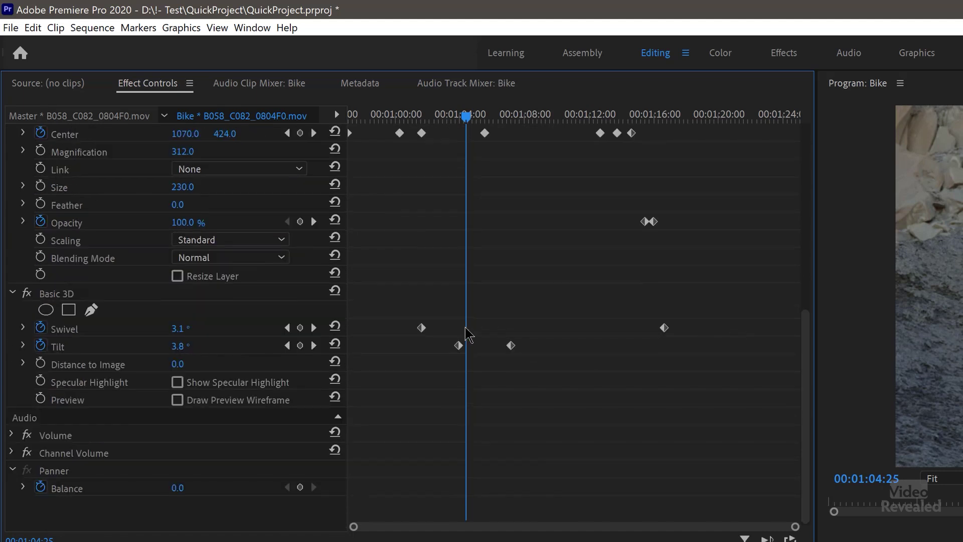
{"action": "left_click_drag", "start_coordinate": [179, 346], "coordinate": [494, 161]}
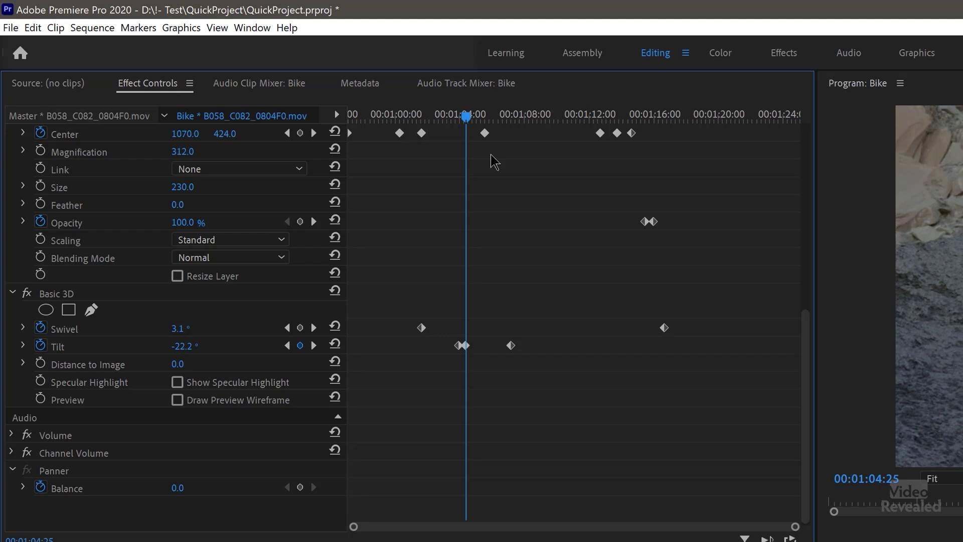
Move the playhead to the Magnify Center keyframe at 00:01:05:40
{"action": "left_click_drag", "start_coordinate": [472, 113], "coordinate": [496, 127]}
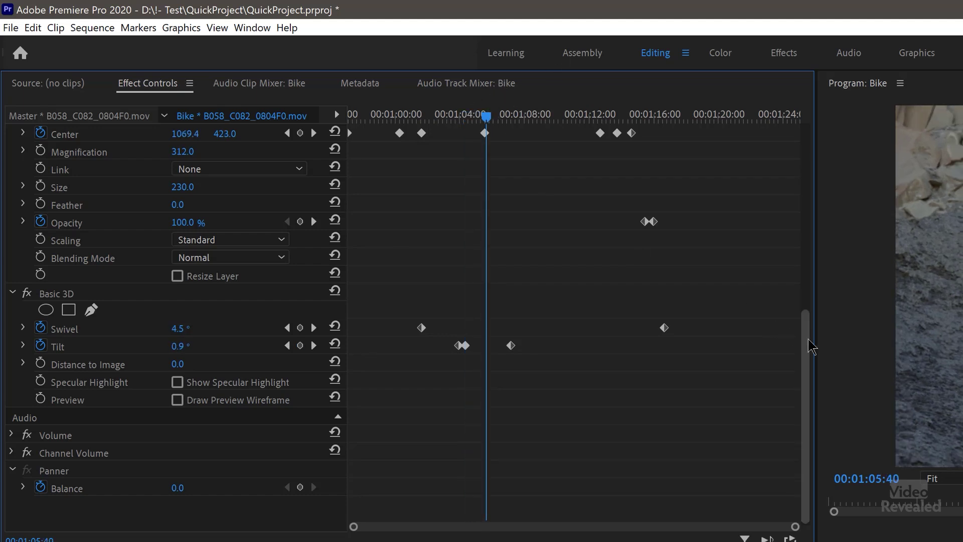
{"action": "scroll", "coordinate": [807, 336], "scroll_direction": "up", "scroll_amount": 10}
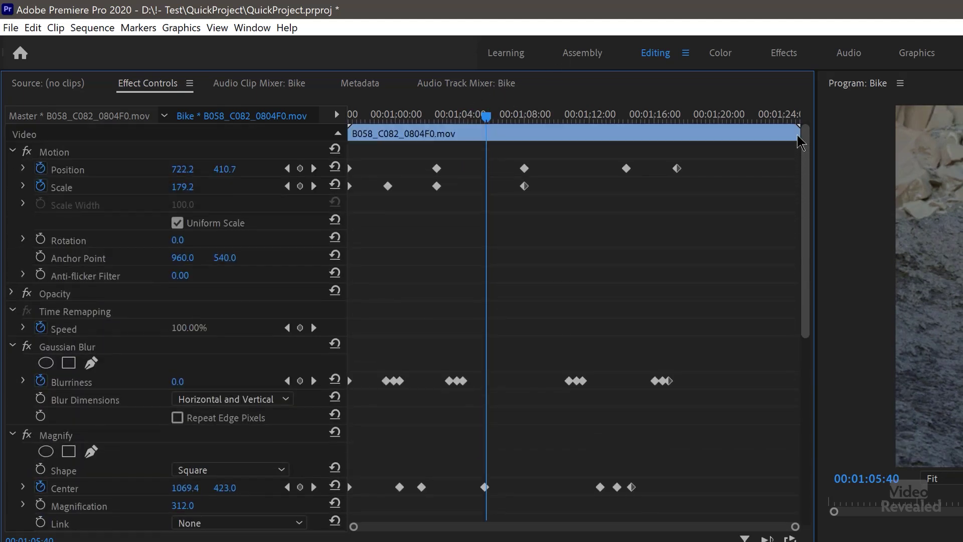
{"action": "scroll", "coordinate": [807, 253], "scroll_direction": "down", "scroll_amount": 3}
{"action": "left_click_drag", "start_coordinate": [806, 248], "coordinate": [795, 411]}
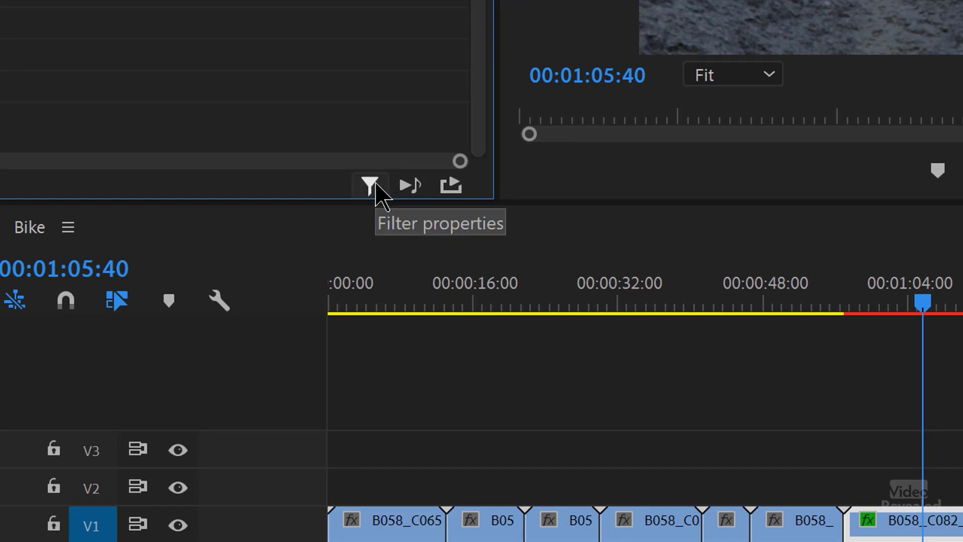
Filter Effect Controls to Show Only Keyframed Properties
{"action": "left_click", "coordinate": [374, 189]}
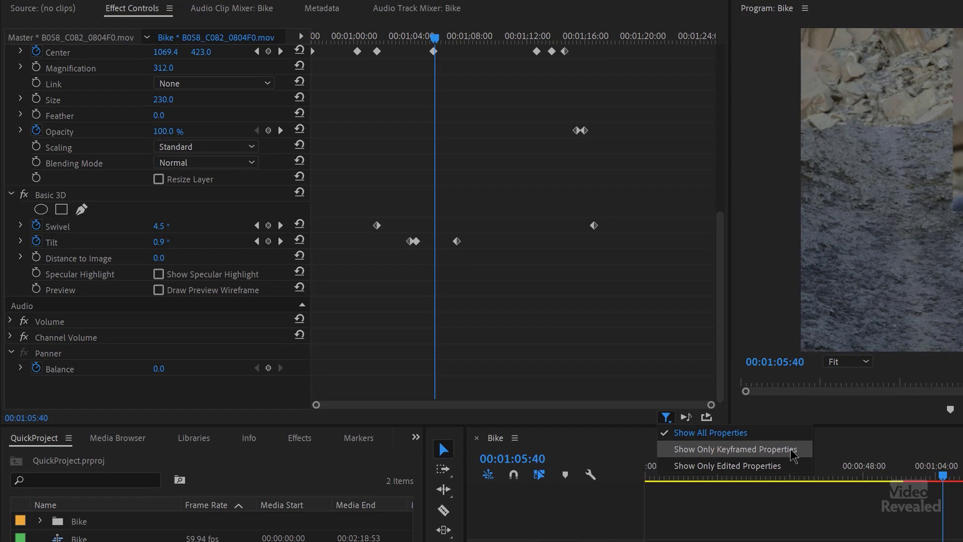
{"action": "left_click", "coordinate": [793, 454]}
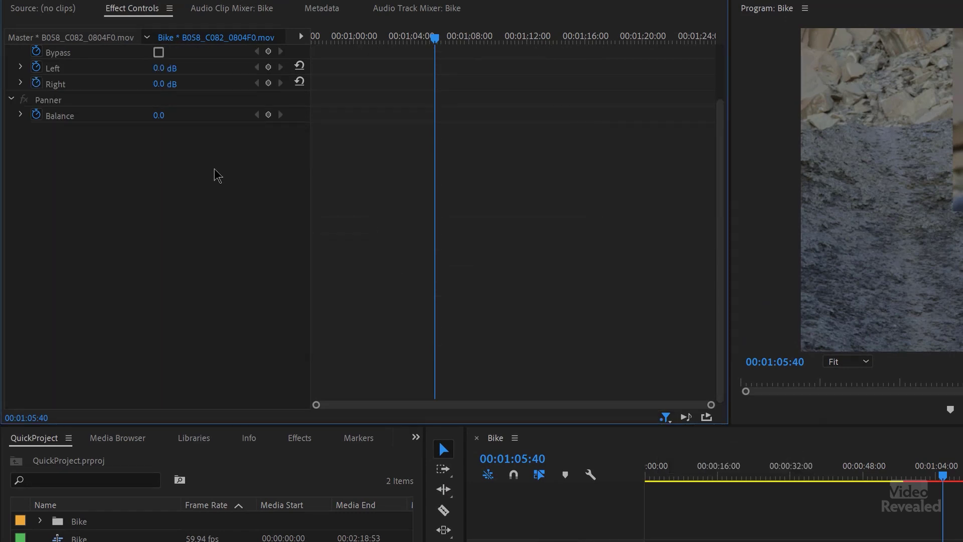
{"action": "scroll", "coordinate": [162, 193], "scroll_direction": "up", "scroll_amount": 6}
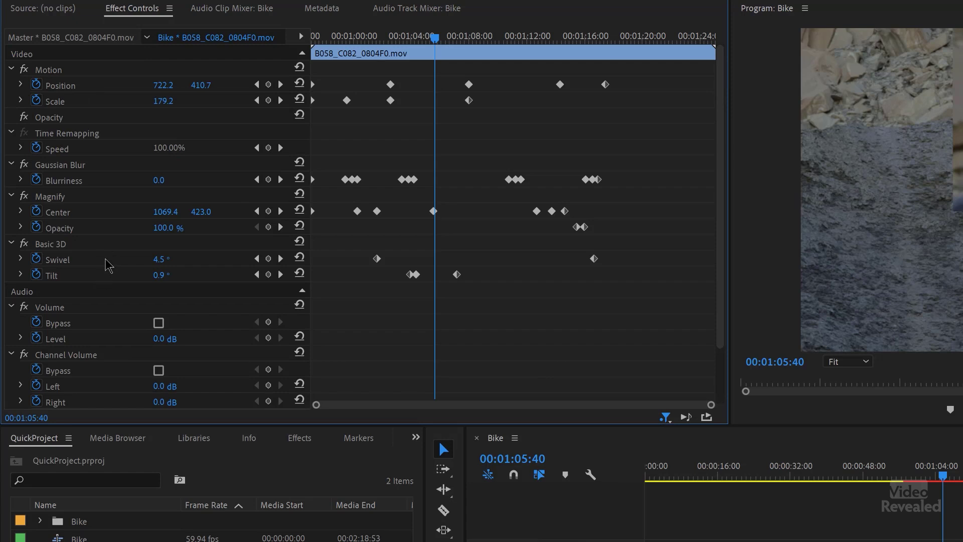
{"action": "scroll", "coordinate": [77, 299], "scroll_direction": "down", "scroll_amount": 3}
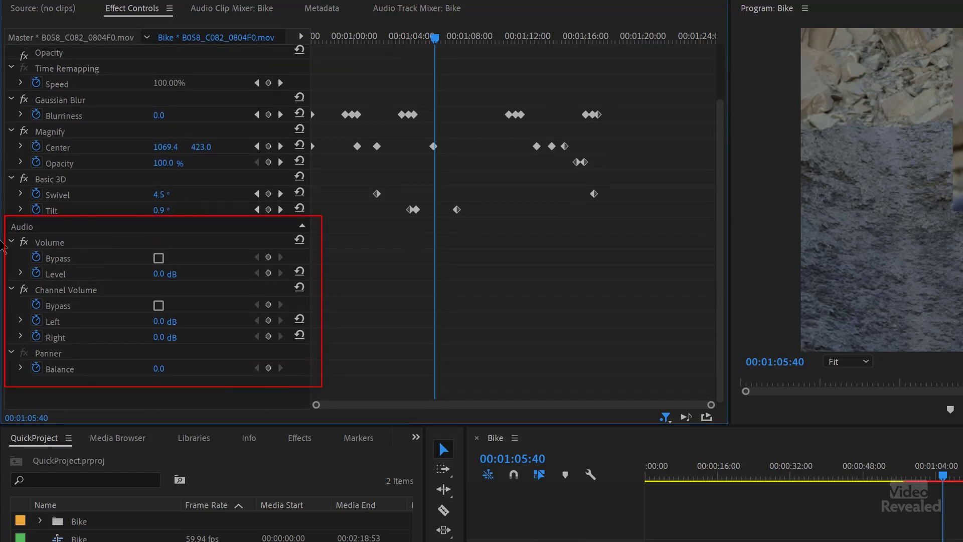
Collapse the Volume, Channel Volume and Panner effects
{"action": "left_click", "coordinate": [11, 243]}
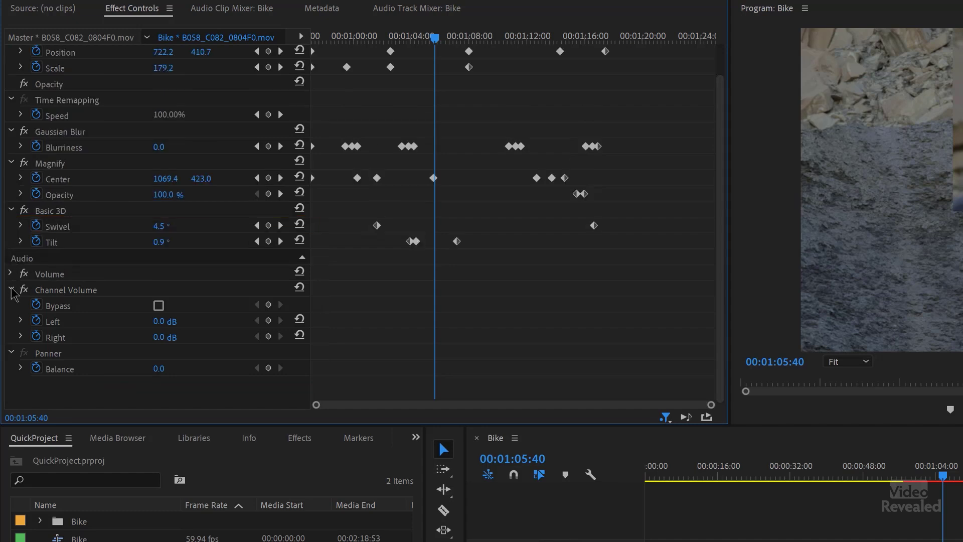
{"action": "left_click", "coordinate": [11, 290]}
{"action": "left_click", "coordinate": [11, 338]}
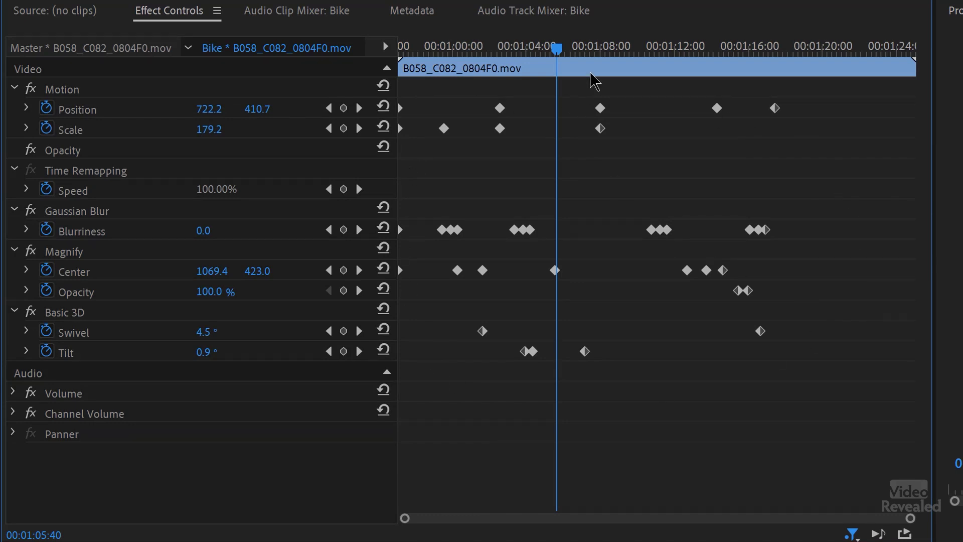
Copy a Magnify Center keyframe to a later time near 00:01:06:08, then show all properties again
{"action": "left_click_drag", "start_coordinate": [556, 50], "coordinate": [565, 50]}
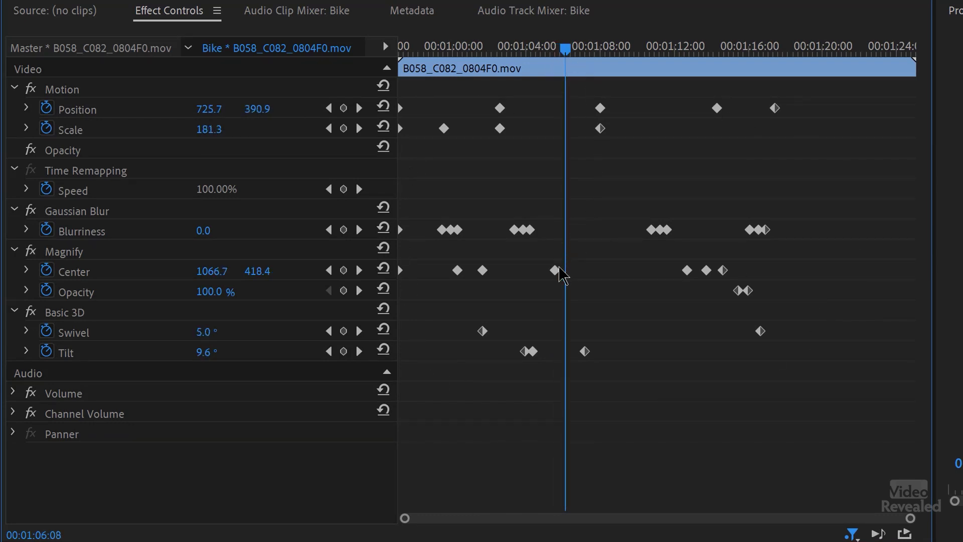
{"action": "left_click_drag", "start_coordinate": [555, 270], "coordinate": [775, 269]}
{"action": "left_click", "coordinate": [851, 533]}
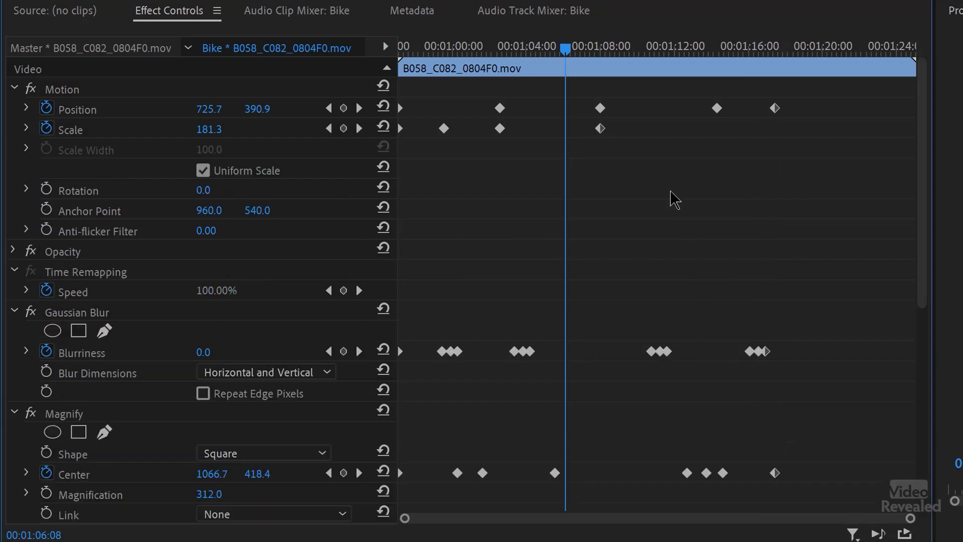
{"action": "scroll", "coordinate": [625, 351], "scroll_direction": "down", "scroll_amount": 6}
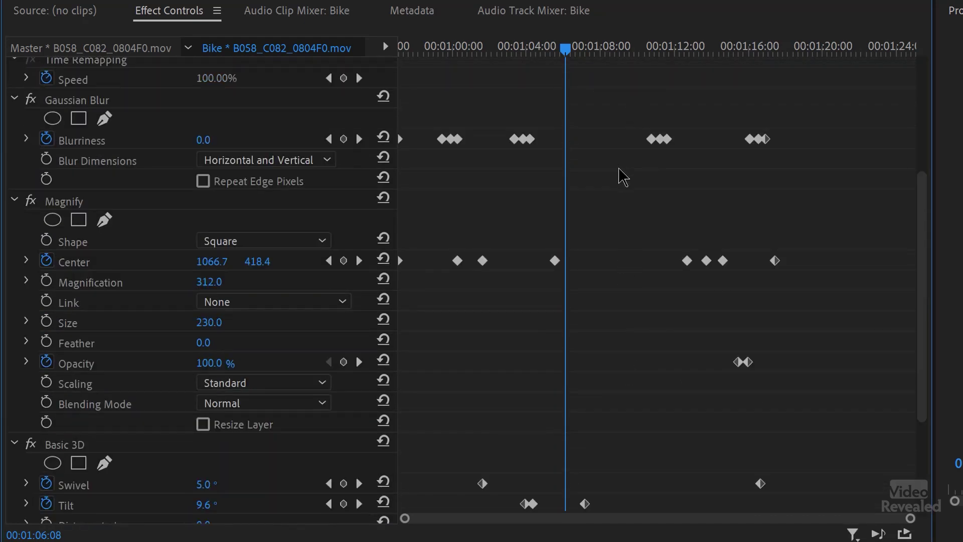
{"action": "scroll", "coordinate": [620, 168], "scroll_direction": "up", "scroll_amount": 5}
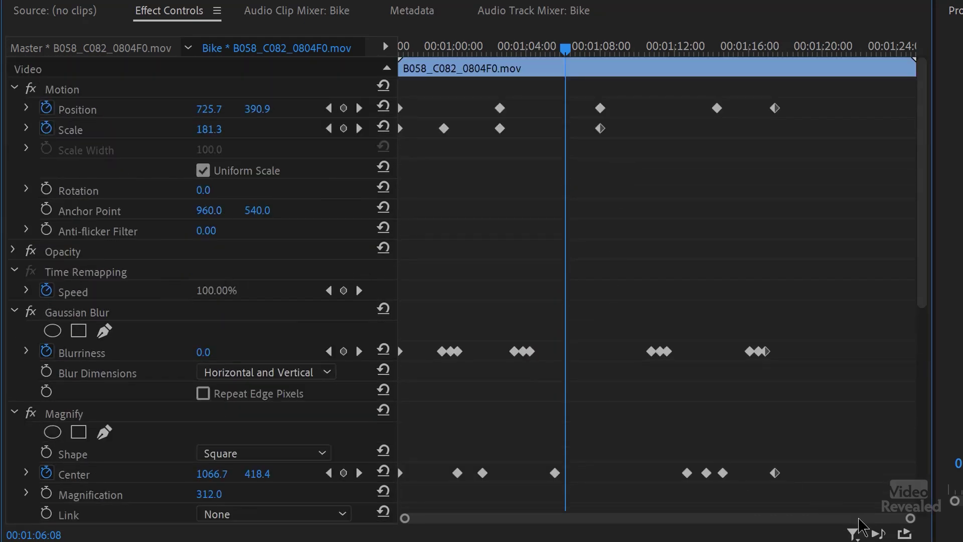
Switch the property filter to Show Only Edited Properties
{"action": "left_click", "coordinate": [853, 533]}
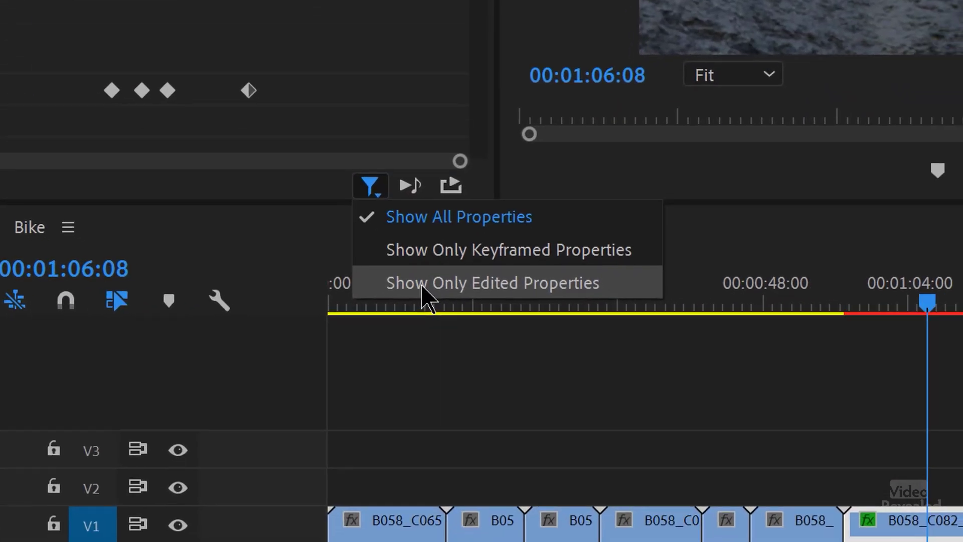
{"action": "left_click", "coordinate": [424, 288]}
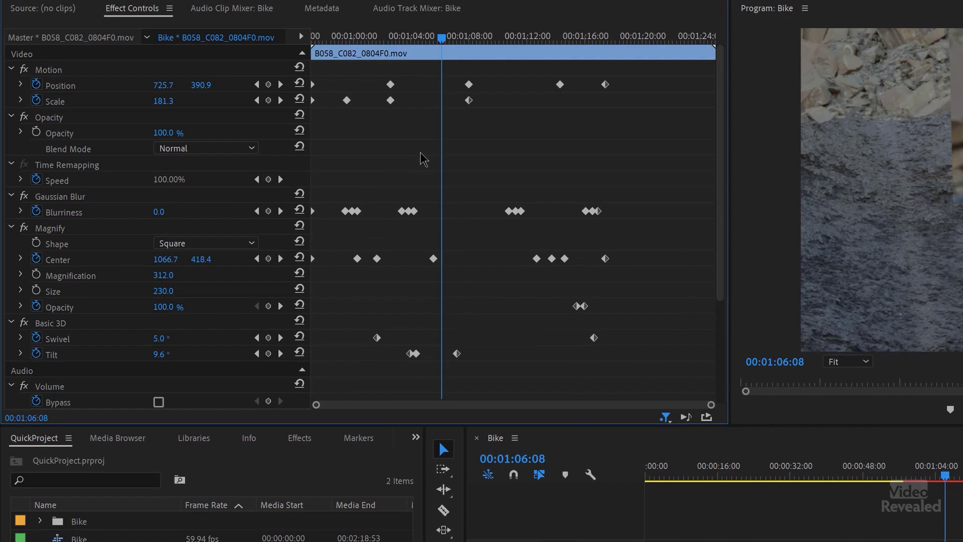
{"action": "scroll", "coordinate": [420, 154], "scroll_direction": "down", "scroll_amount": 3}
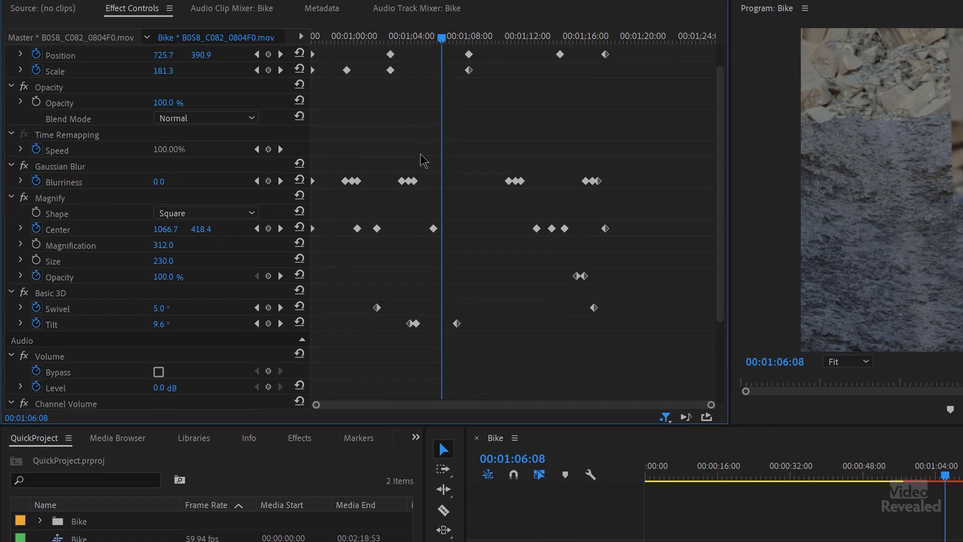
{"action": "scroll", "coordinate": [414, 174], "scroll_direction": "up", "scroll_amount": 5}
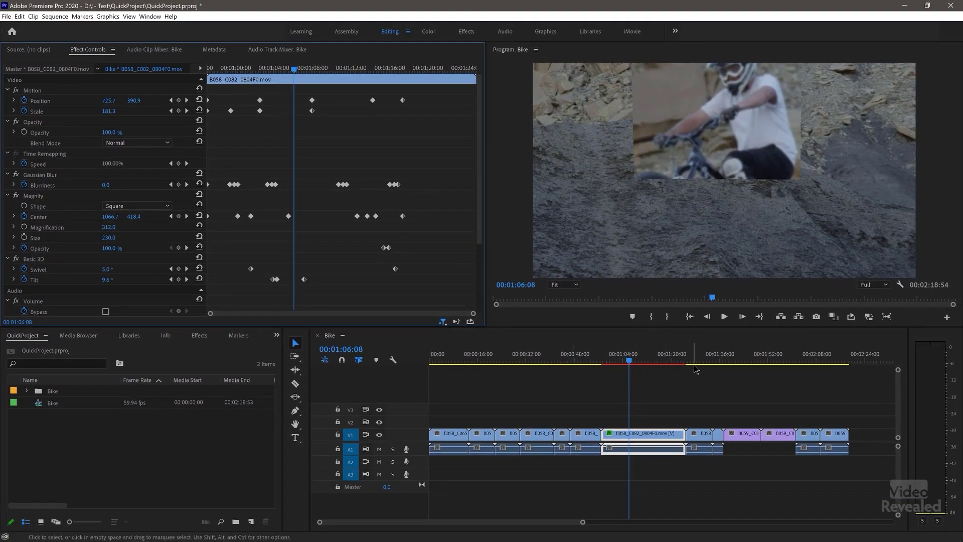
{"action": "left_click", "coordinate": [696, 359]}
Select clip B058_C083_08044V.mov and show all of its properties
{"action": "left_click", "coordinate": [697, 436]}
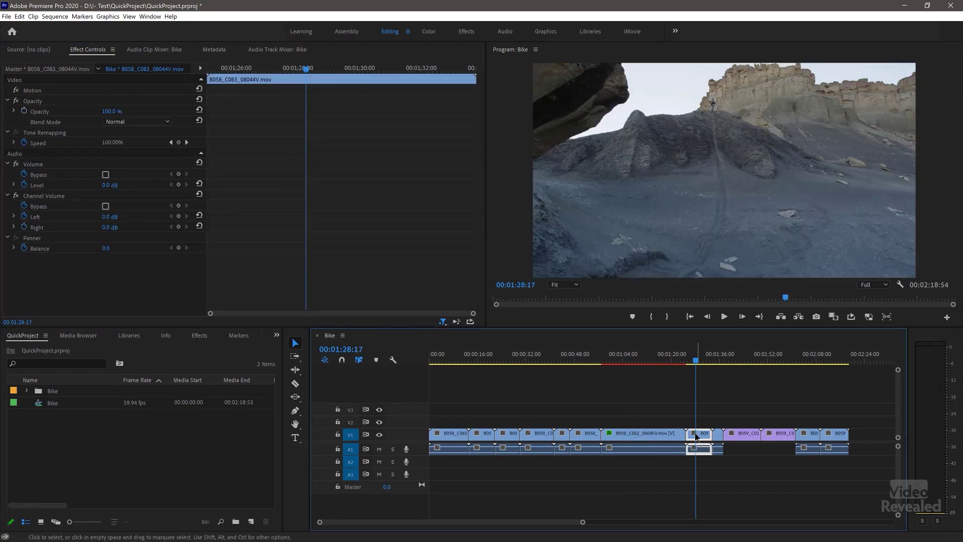
{"action": "left_click", "coordinate": [443, 323]}
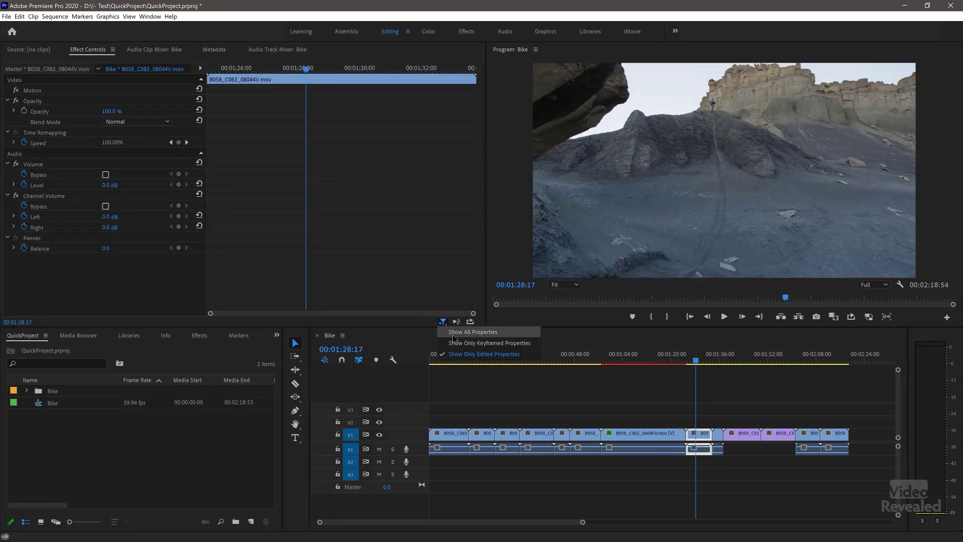
{"action": "left_click", "coordinate": [454, 333]}
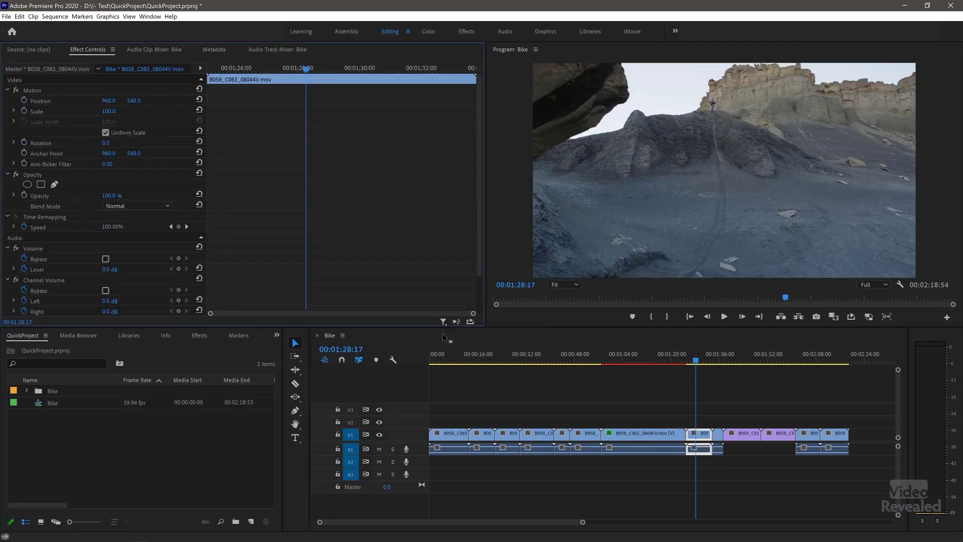
Collapse all effect groups and filter to Show Only Edited Properties
{"action": "left_click", "coordinate": [7, 90]}
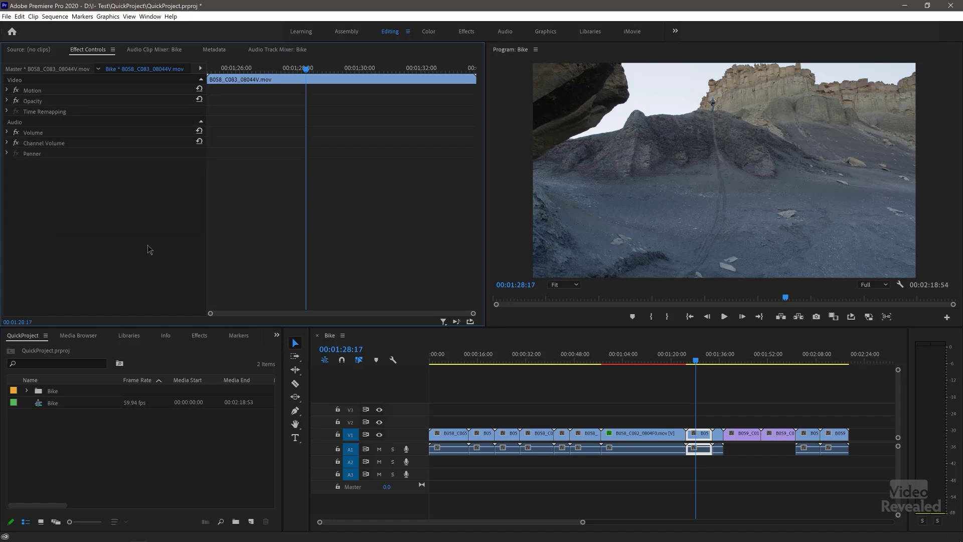
{"action": "left_click", "coordinate": [444, 322]}
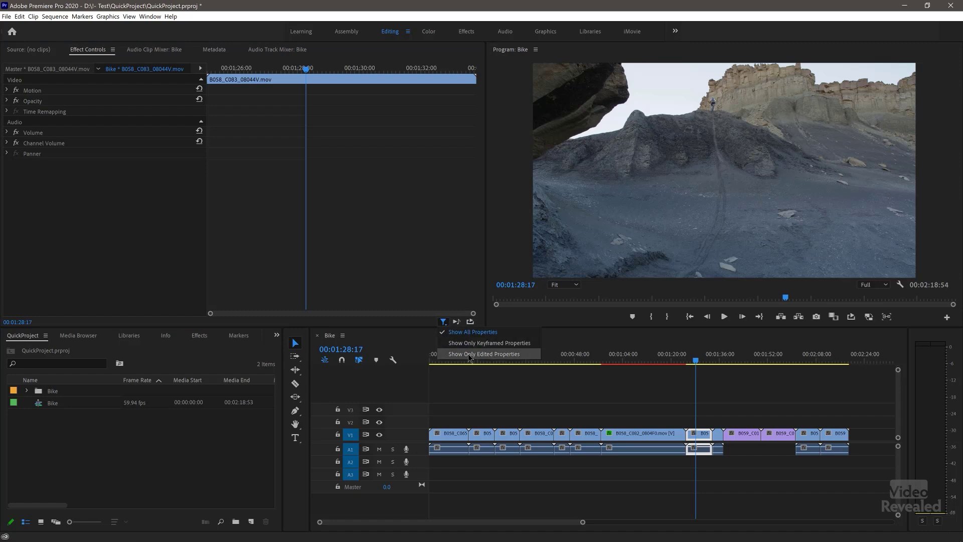
{"action": "left_click", "coordinate": [470, 354]}
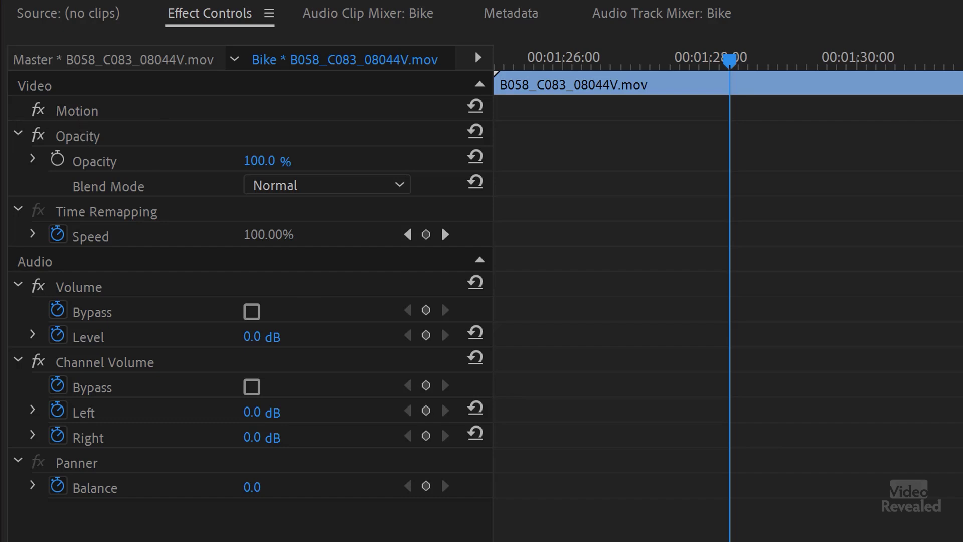
Set the clip's Motion Scale to 105
{"action": "left_click", "coordinate": [230, 21]}
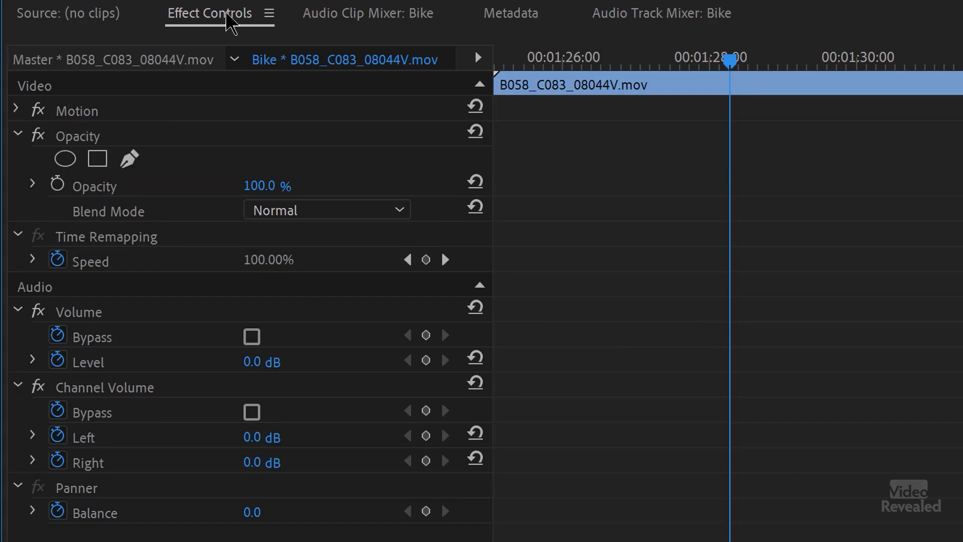
{"action": "left_click", "coordinate": [15, 109]}
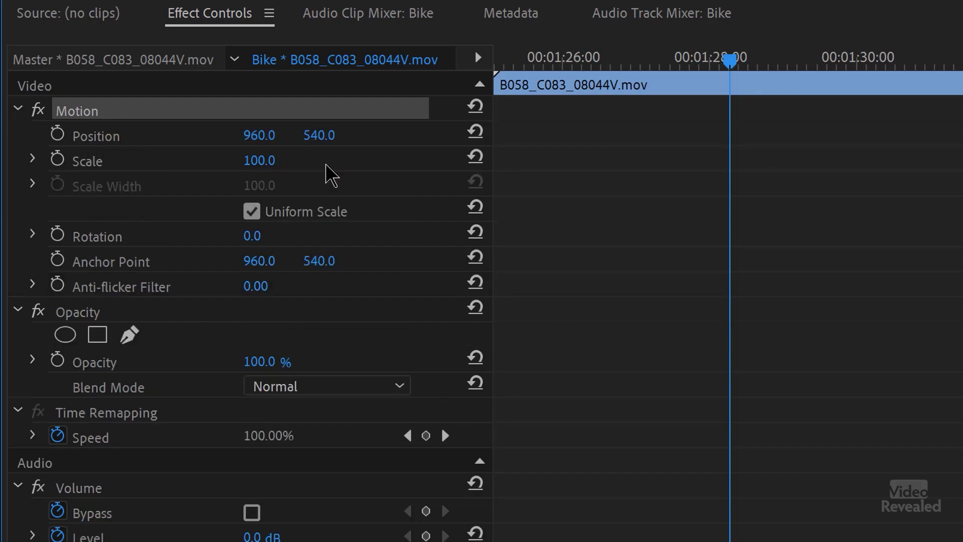
{"action": "left_click", "coordinate": [261, 161]}
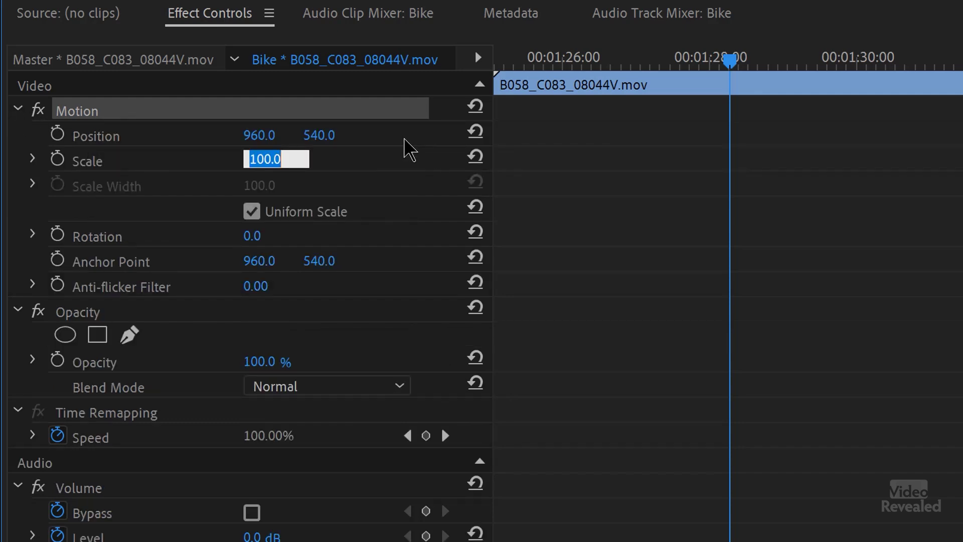
{"action": "type", "text": "105"}
{"action": "key", "text": "Return"}
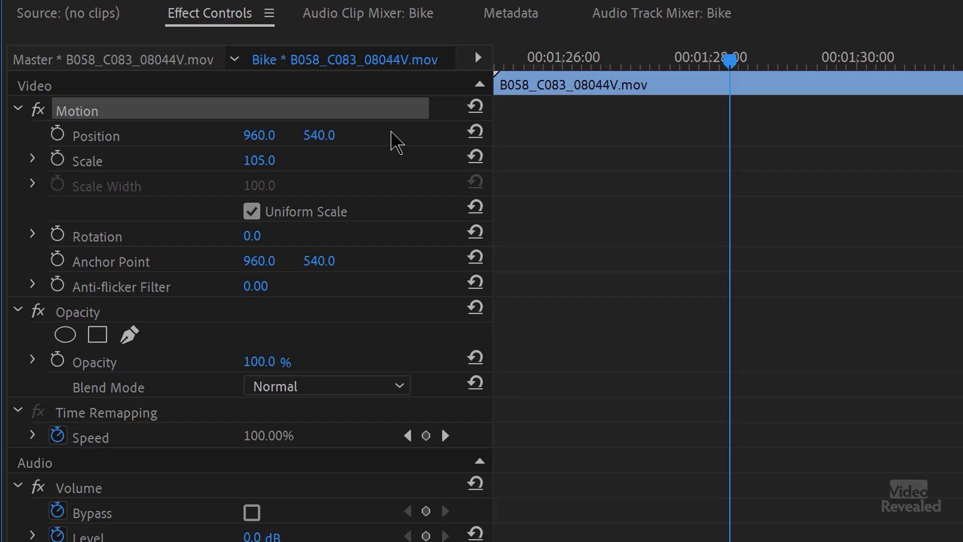
Collapse the effects and filter to Show Only Edited Properties
{"action": "left_click", "coordinate": [18, 108]}
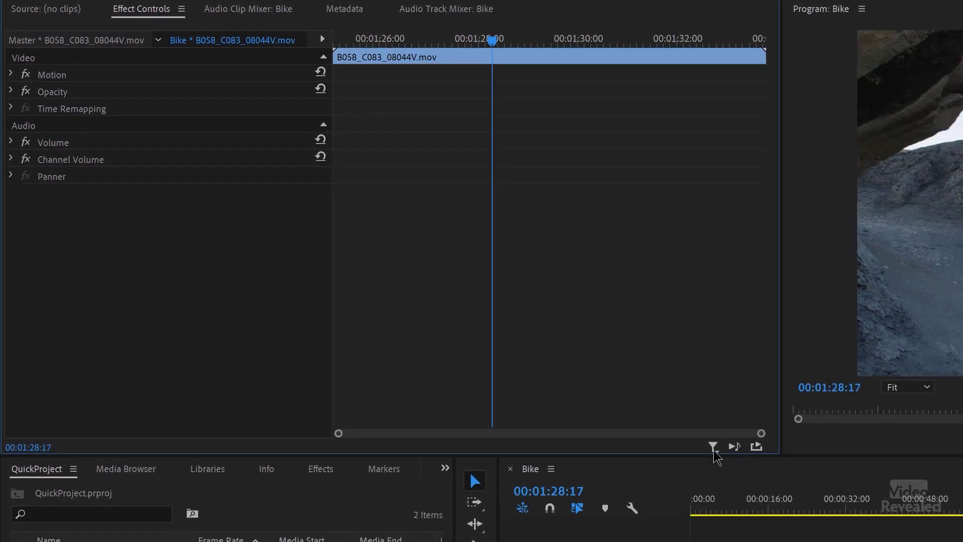
{"action": "left_click", "coordinate": [713, 448]}
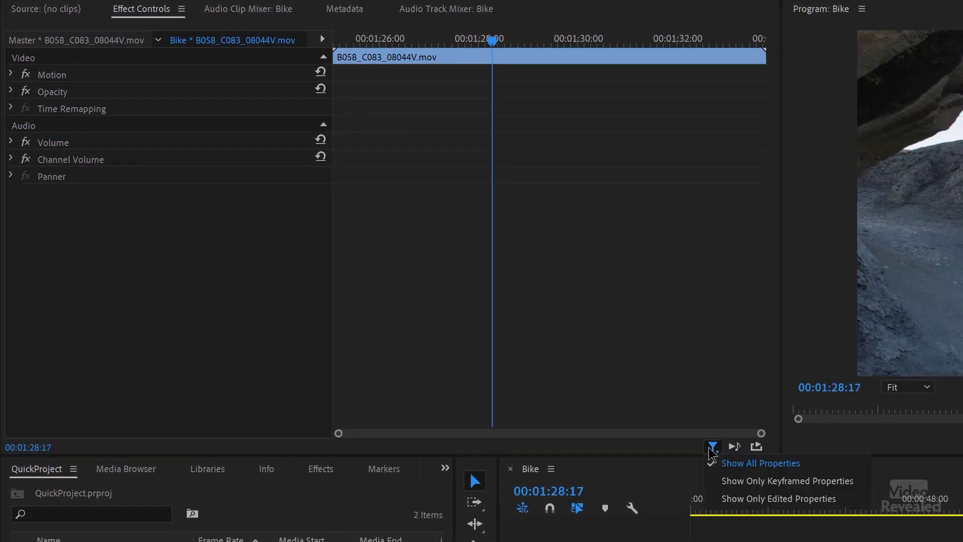
{"action": "left_click", "coordinate": [743, 498]}
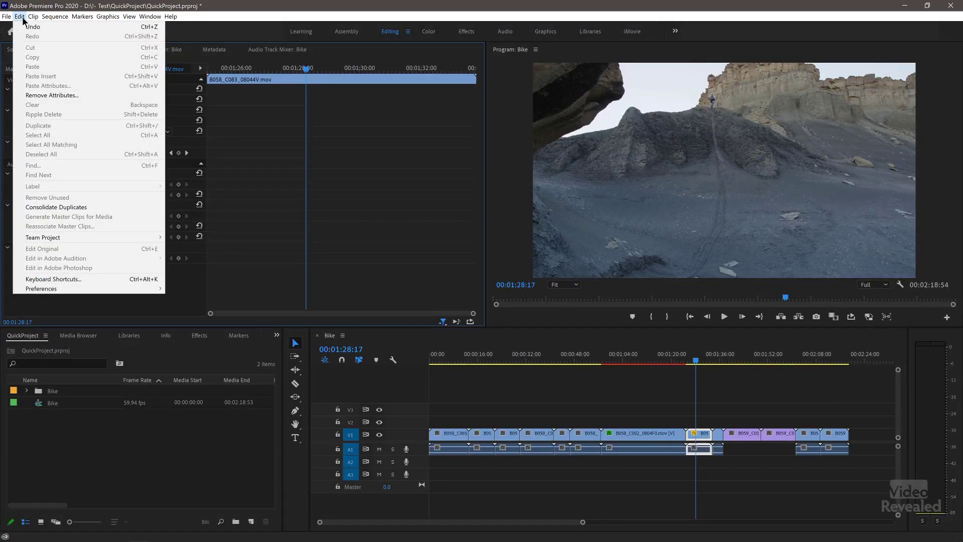
Assign U to Show Only Keyframed Properties in Keyboard Shortcuts, replacing Slide Tool
{"action": "left_click", "coordinate": [75, 284]}
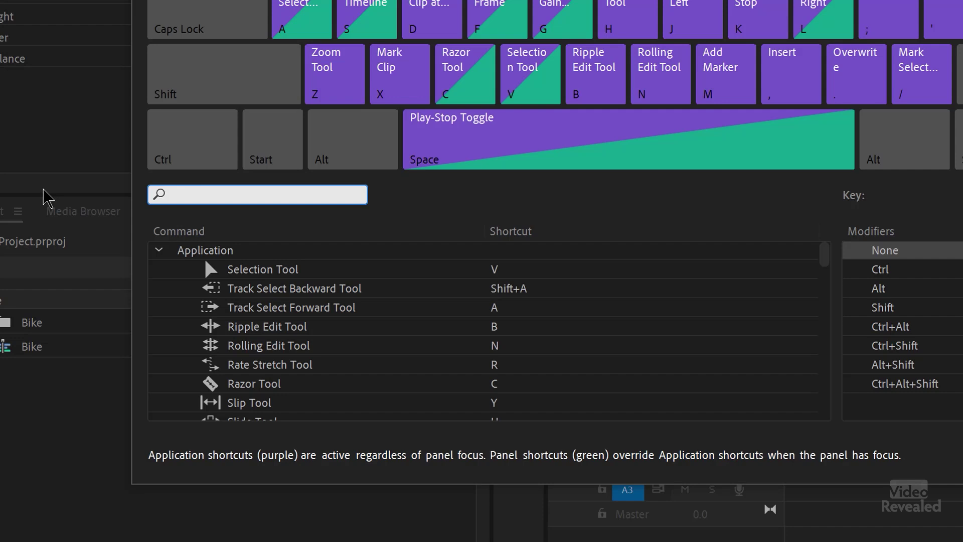
{"action": "type", "text": "show only"}
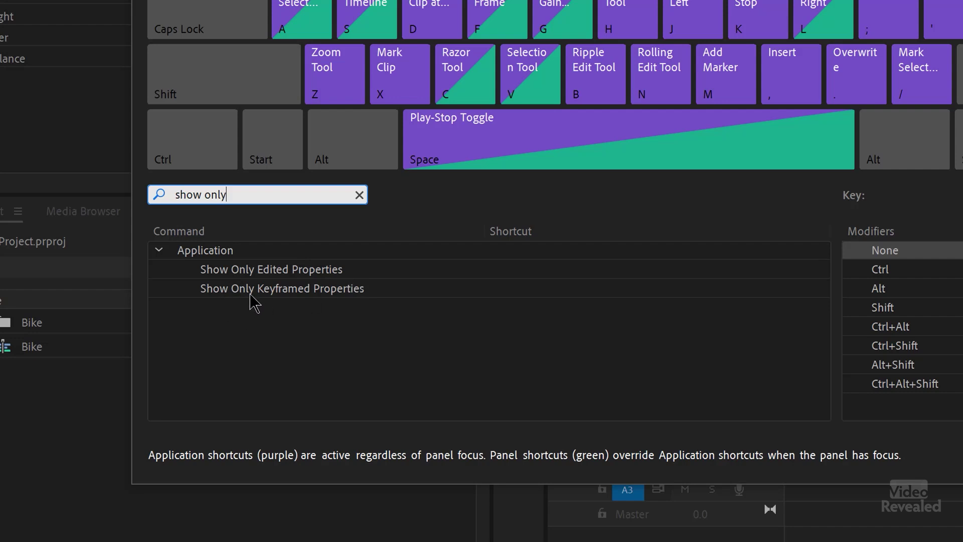
{"action": "left_click", "coordinate": [511, 295]}
{"action": "left_click", "coordinate": [508, 295]}
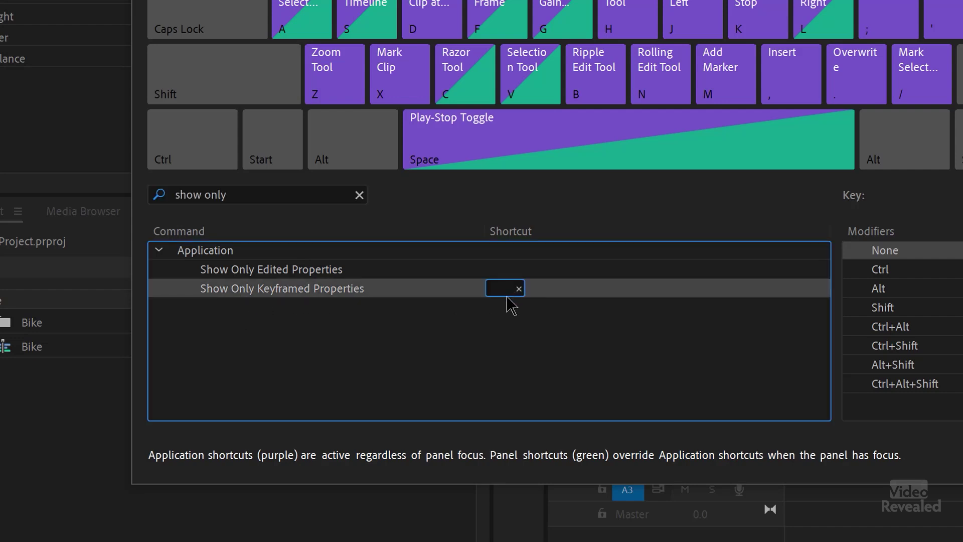
{"action": "key", "text": "u"}
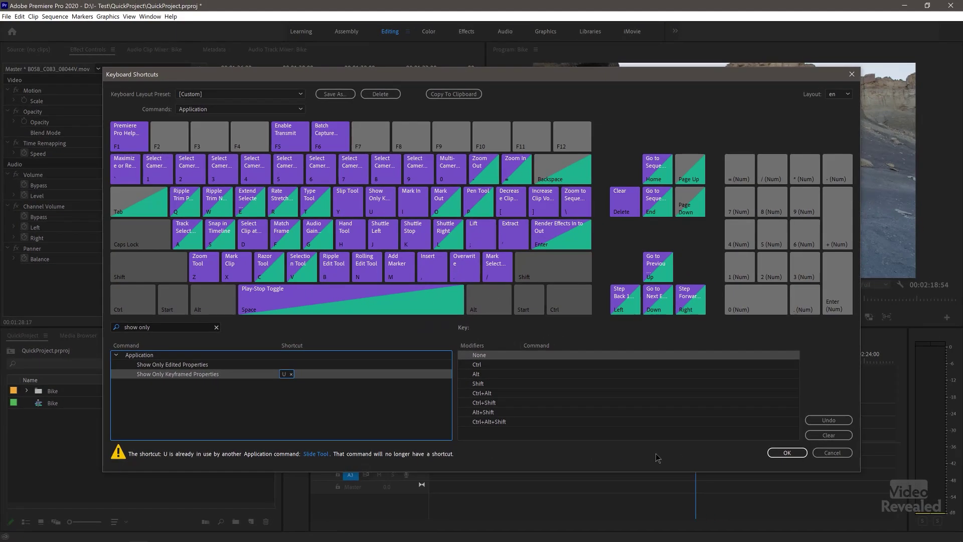
{"action": "left_click", "coordinate": [786, 453]}
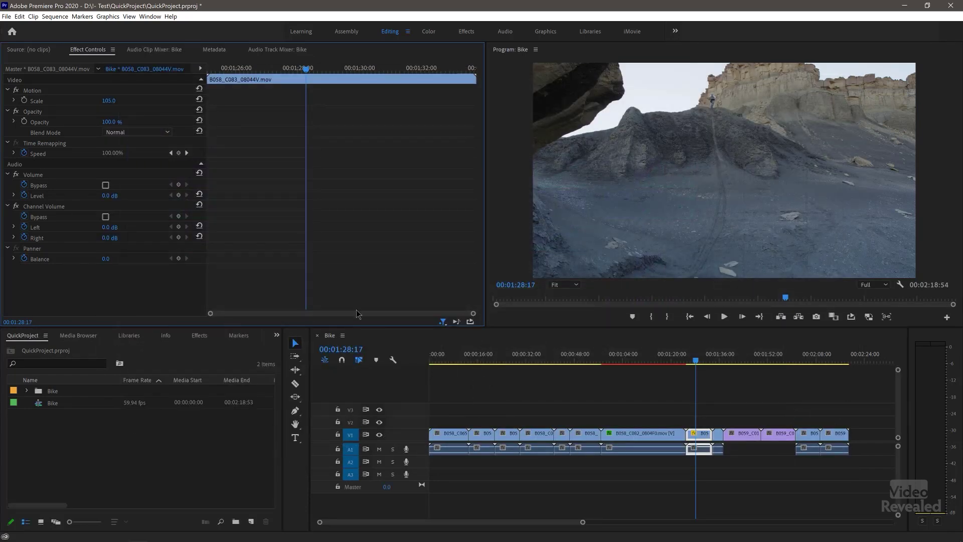
Select clip B058_C082_0804F0.mov at the biker shot and set its property filter, expanding Motion
{"action": "left_click", "coordinate": [641, 363]}
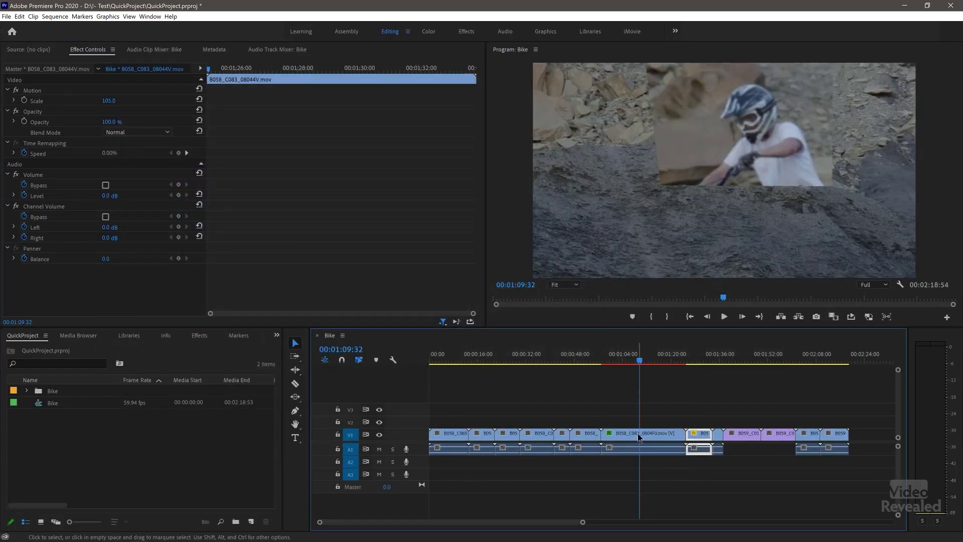
{"action": "left_click", "coordinate": [639, 432]}
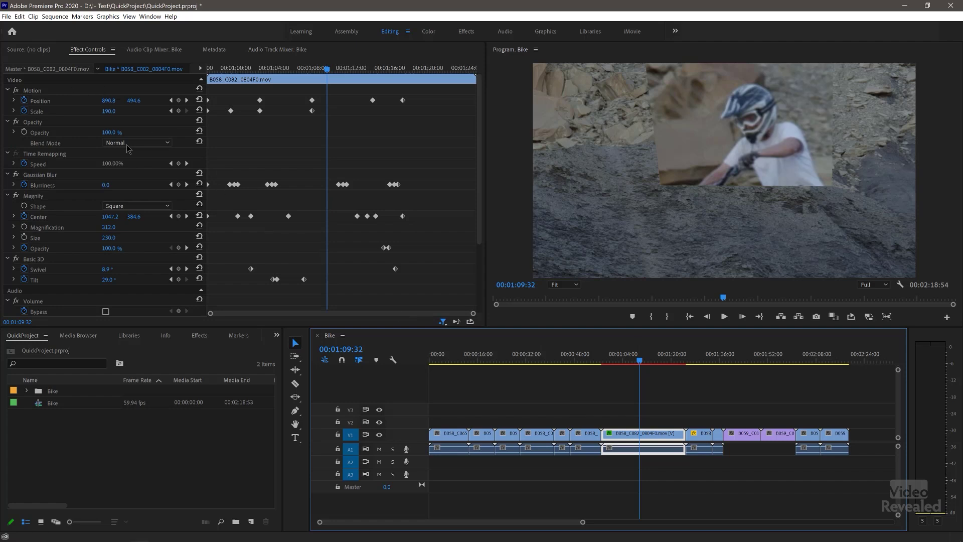
{"action": "left_click", "coordinate": [441, 322]}
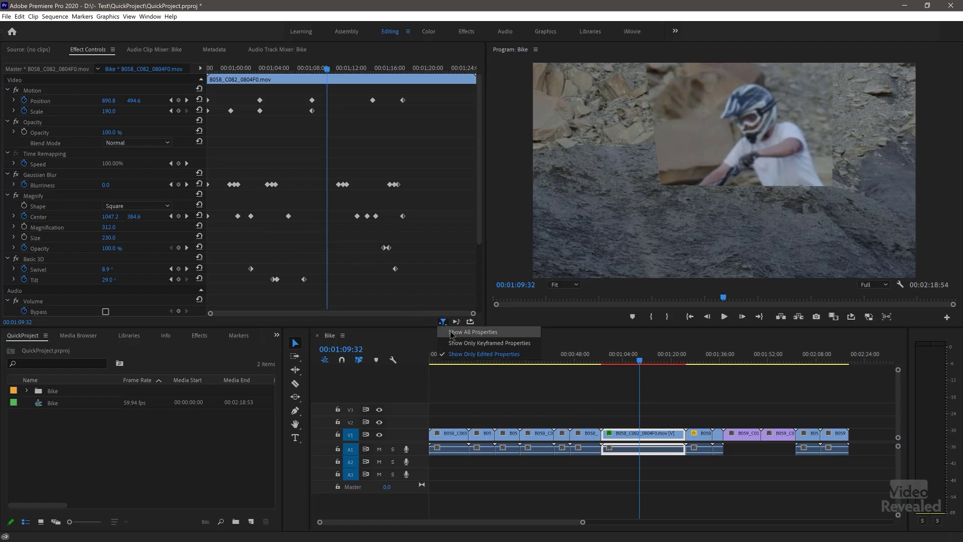
{"action": "left_click", "coordinate": [451, 337]}
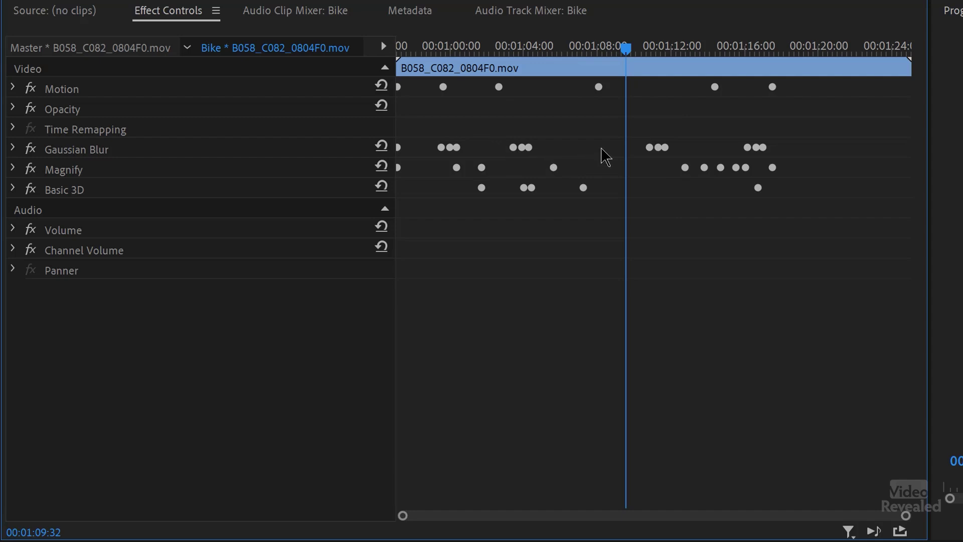
{"action": "left_click", "coordinate": [12, 89]}
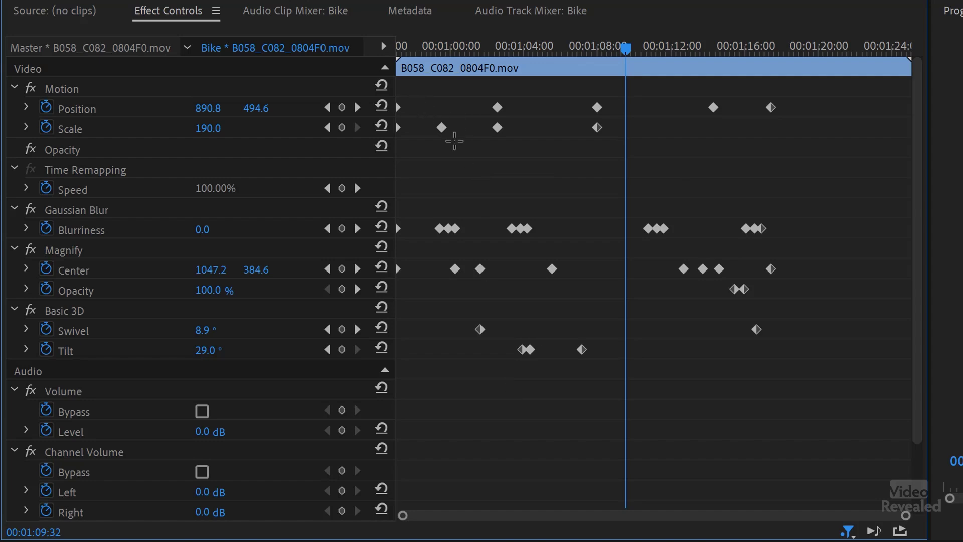
Select all the clip's keyframes and switch back to Show All Properties
{"action": "left_click_drag", "start_coordinate": [415, 95], "coordinate": [851, 414]}
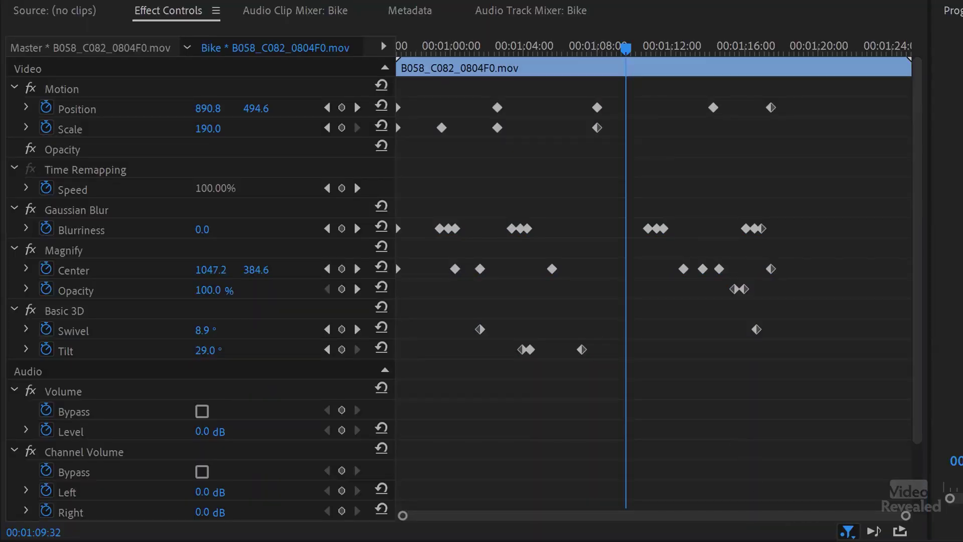
{"action": "left_click", "coordinate": [847, 530]}
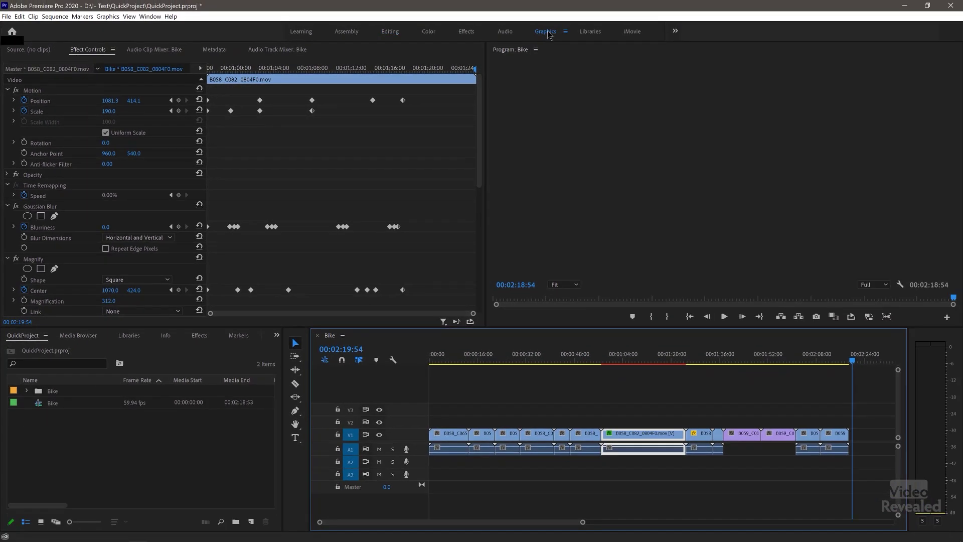
Search Adobe Stock templates in Essential Graphics for 'videorevealed'
{"action": "left_click", "coordinate": [546, 32]}
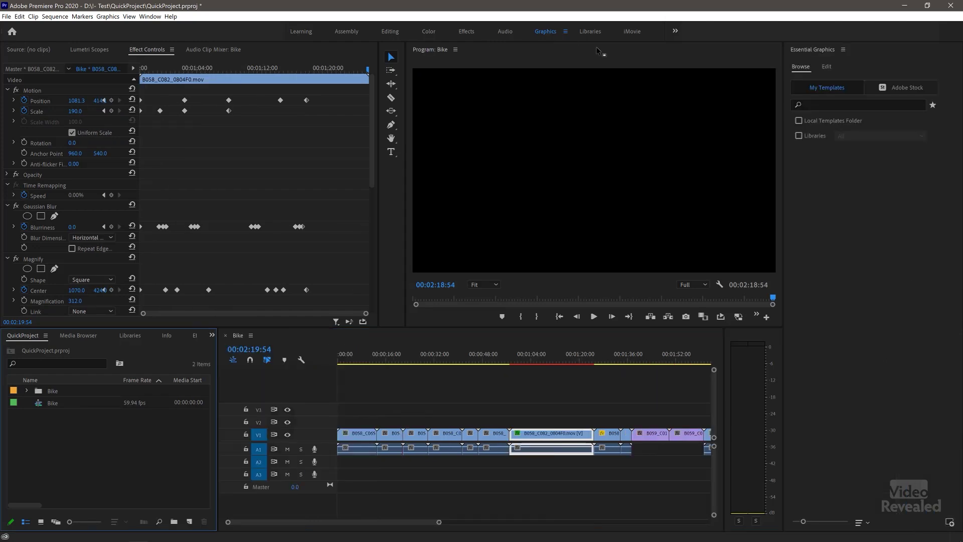
{"action": "left_click", "coordinate": [888, 89]}
{"action": "left_click", "coordinate": [845, 104]}
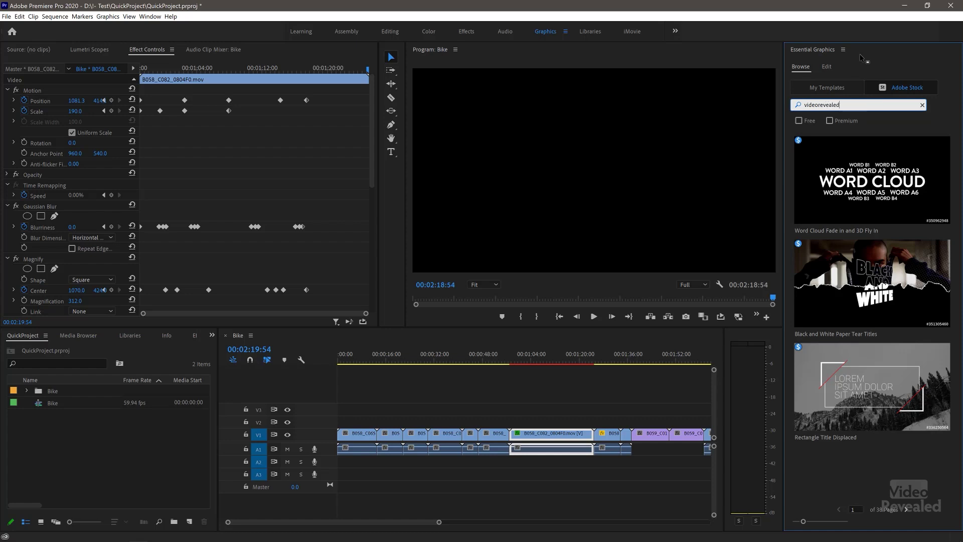
{"action": "type", "text": "videorevealed"}
{"action": "key", "text": "Return"}
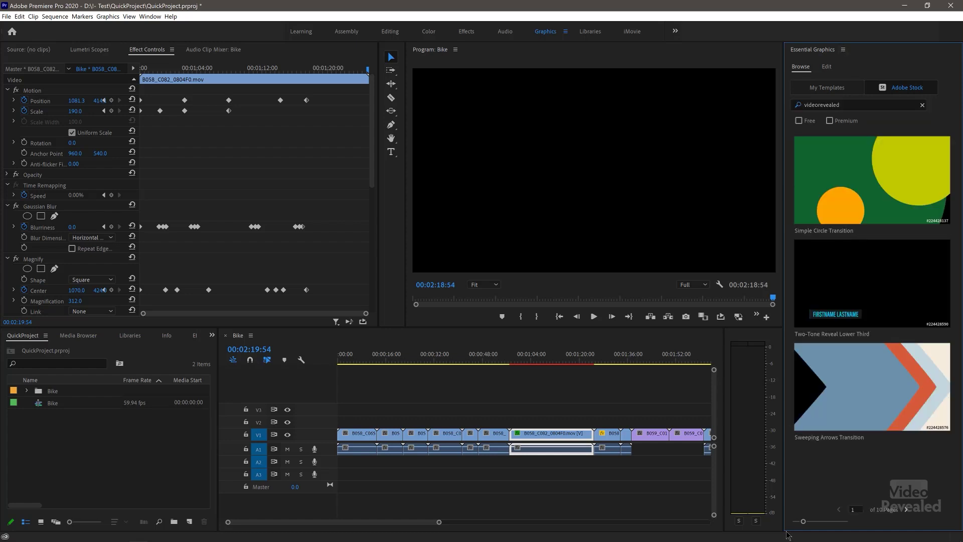
Shrink thumbnails, page through the results to page 3, and toggle the Free filter
{"action": "left_click_drag", "start_coordinate": [802, 522], "coordinate": [793, 522]}
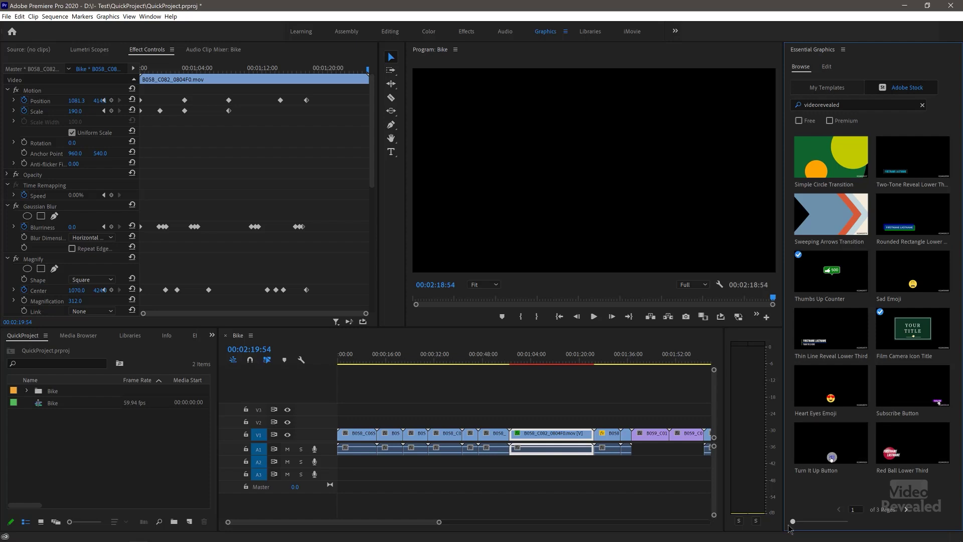
{"action": "left_click", "coordinate": [906, 510]}
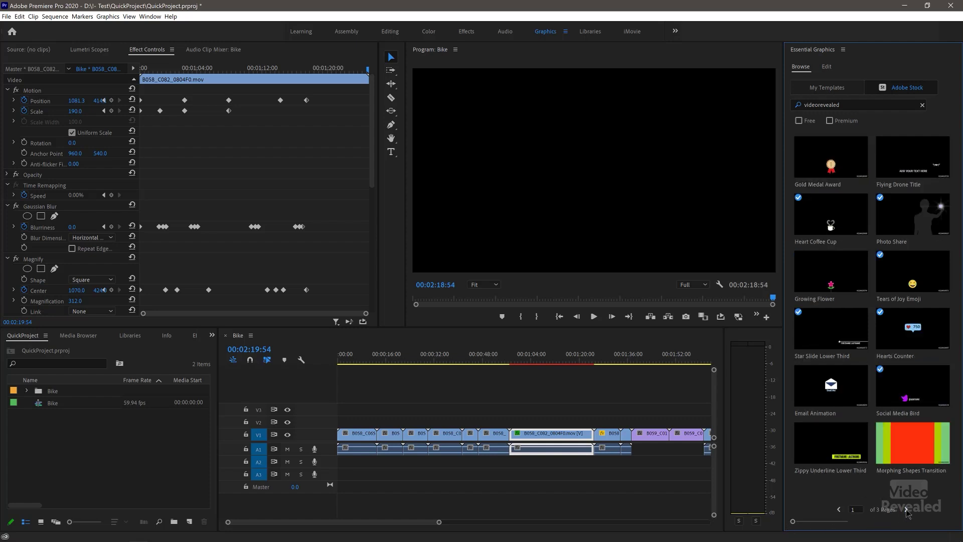
{"action": "left_click", "coordinate": [907, 510]}
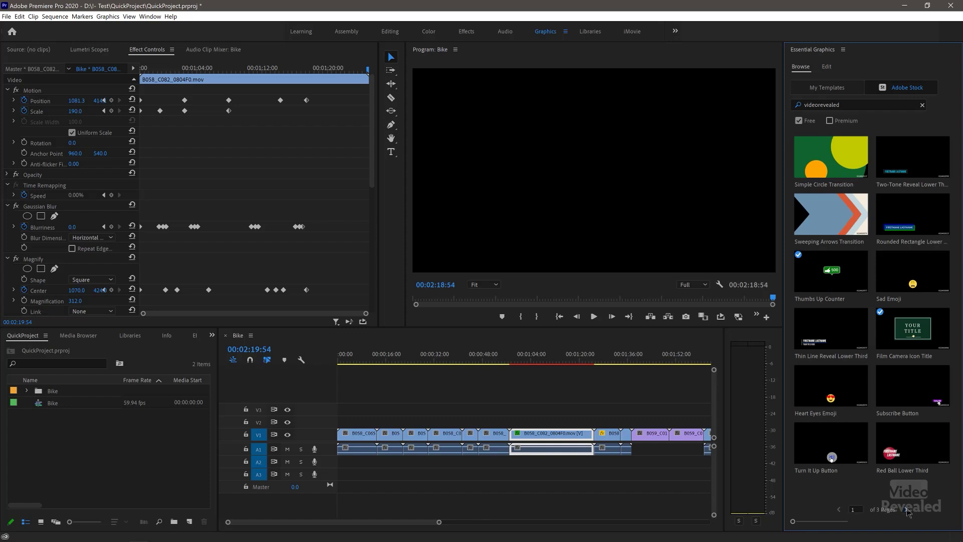
{"action": "left_click", "coordinate": [907, 510]}
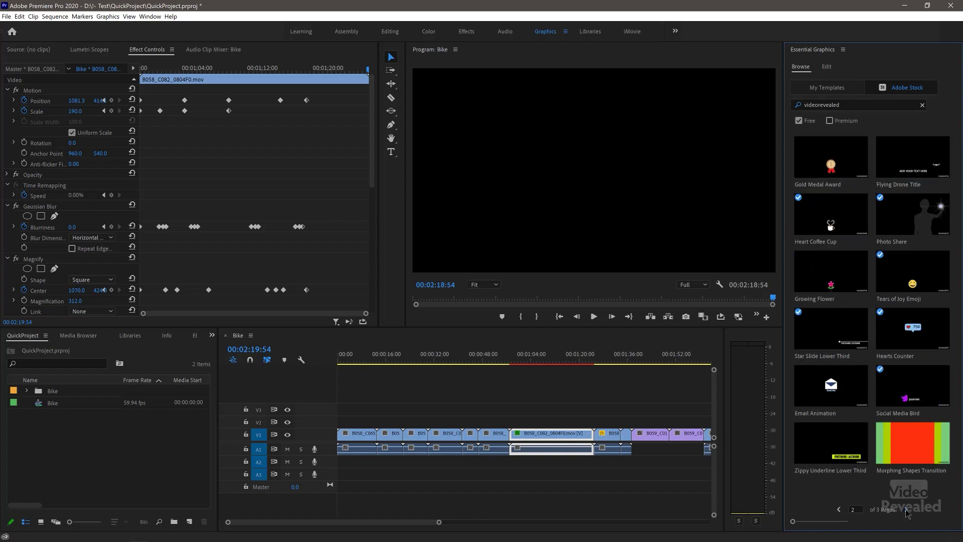
{"action": "left_click", "coordinate": [906, 509]}
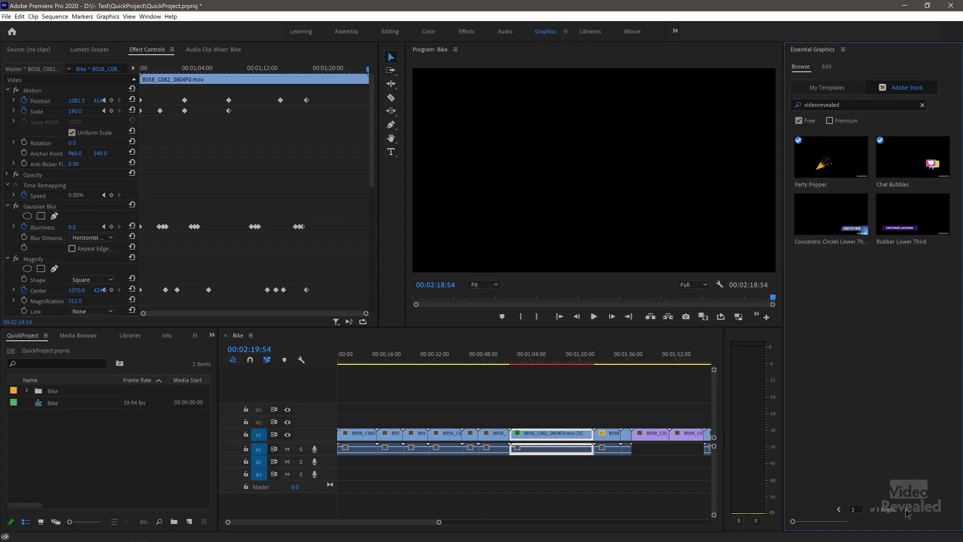
{"action": "left_click", "coordinate": [806, 123]}
Search My Templates for 'mondria'
{"action": "left_click", "coordinate": [827, 87]}
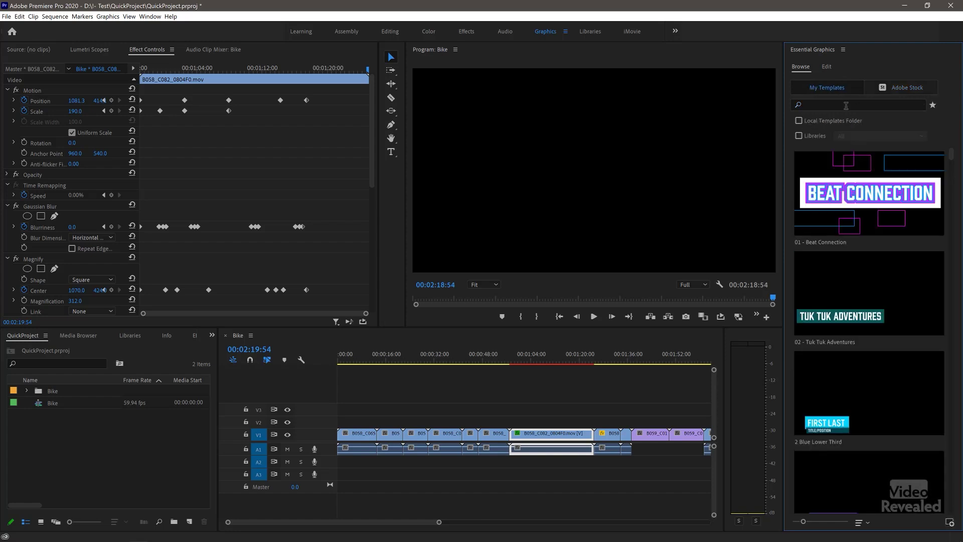
{"action": "left_click", "coordinate": [847, 106]}
{"action": "type", "text": "mon"}
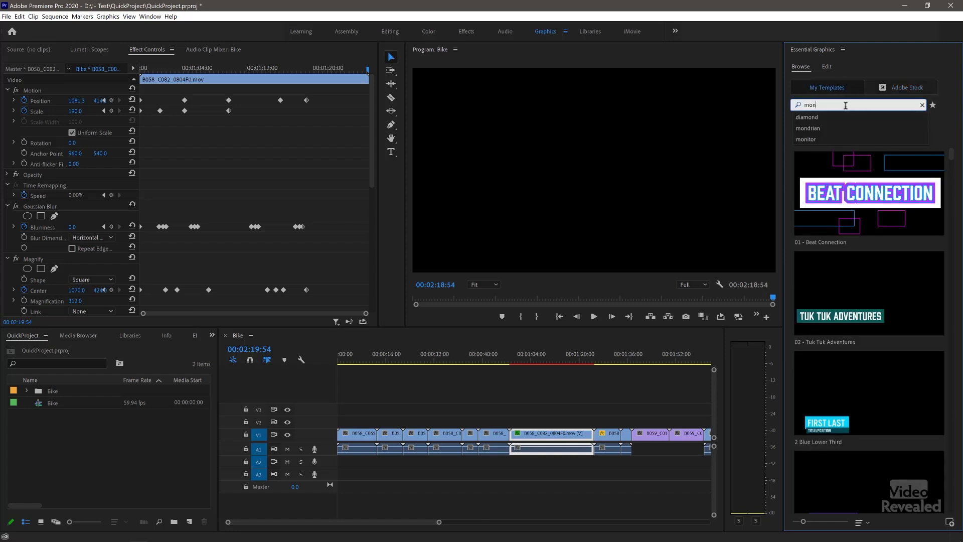
{"action": "type", "text": "drian"}
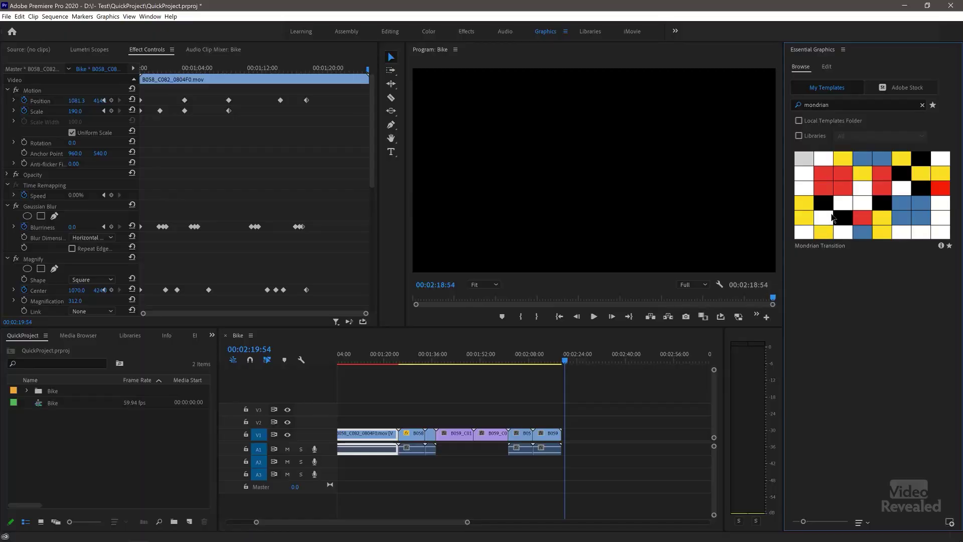
Place Mondrian Transition on V2 at 00:02:19:54 and select the graphic clip
{"action": "left_click_drag", "start_coordinate": [844, 190], "coordinate": [571, 424]}
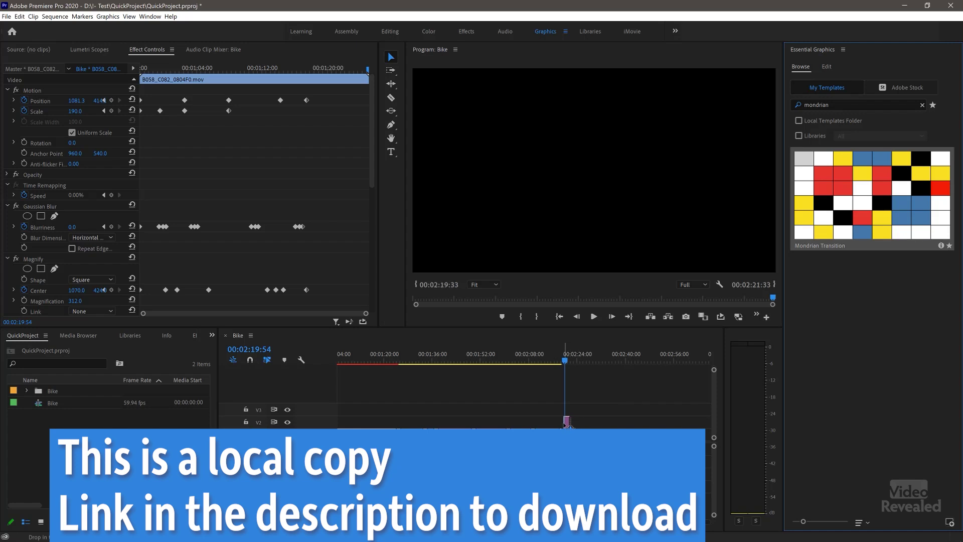
{"action": "left_click_drag", "start_coordinate": [565, 423], "coordinate": [565, 423]}
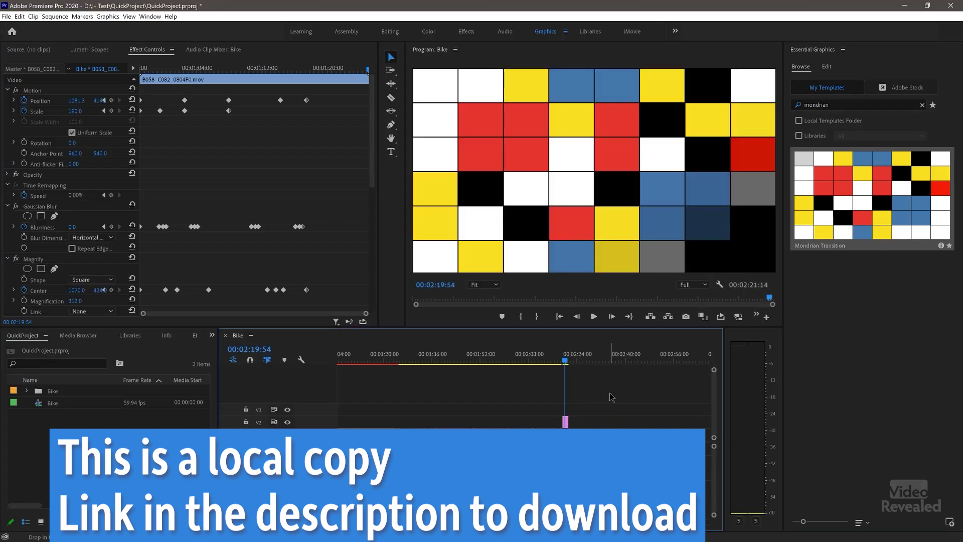
{"action": "left_click", "coordinate": [7, 90]}
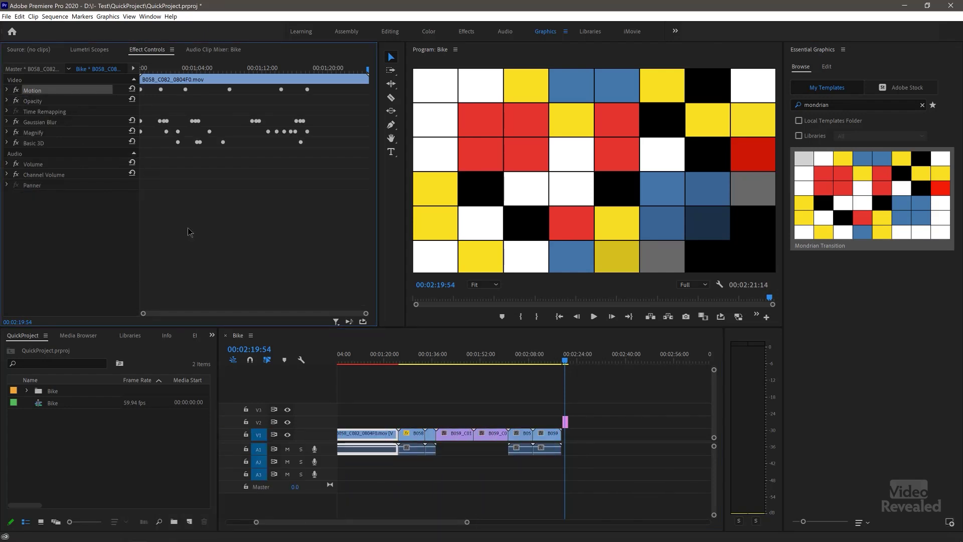
{"action": "left_click", "coordinate": [566, 421]}
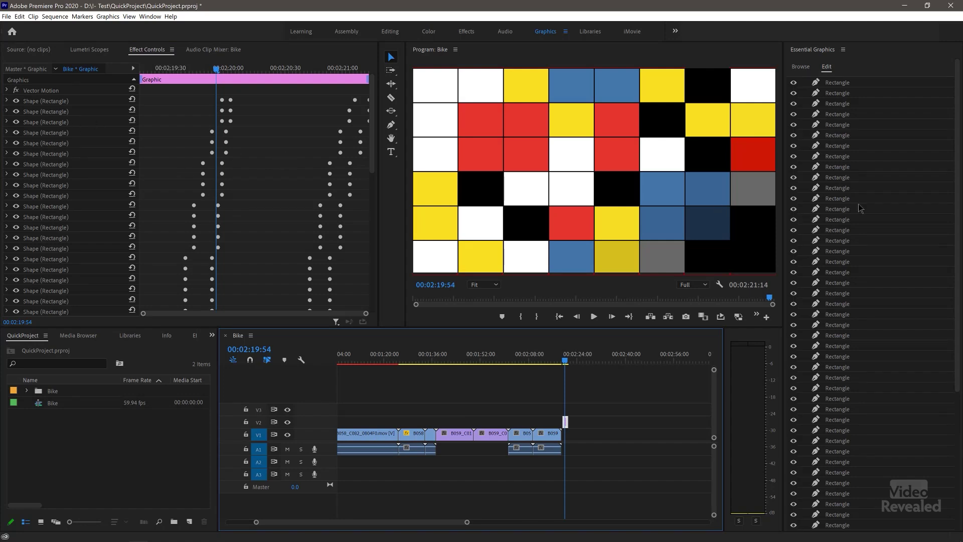
Scroll through the Mondrian graphic's keyframed Shape (Rectangle) layers in Effect Controls
{"action": "left_click_drag", "start_coordinate": [958, 167], "coordinate": [957, 257]}
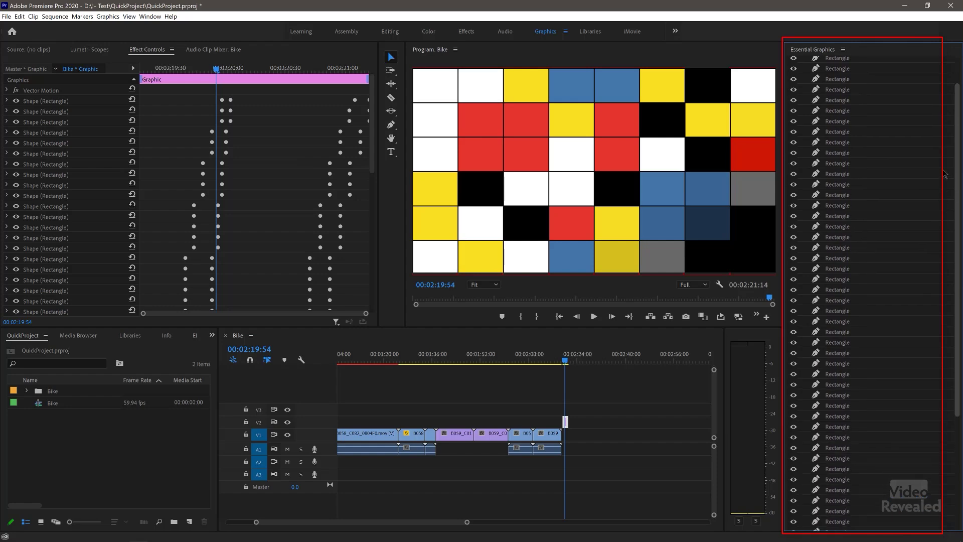
{"action": "scroll", "coordinate": [945, 146], "scroll_direction": "up", "scroll_amount": 3}
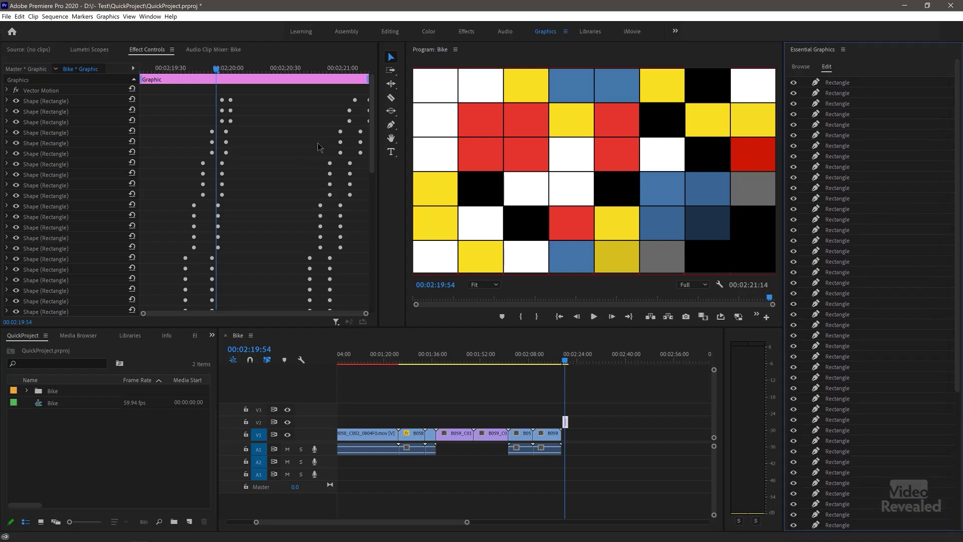
{"action": "scroll", "coordinate": [279, 132], "scroll_direction": "down", "scroll_amount": 8}
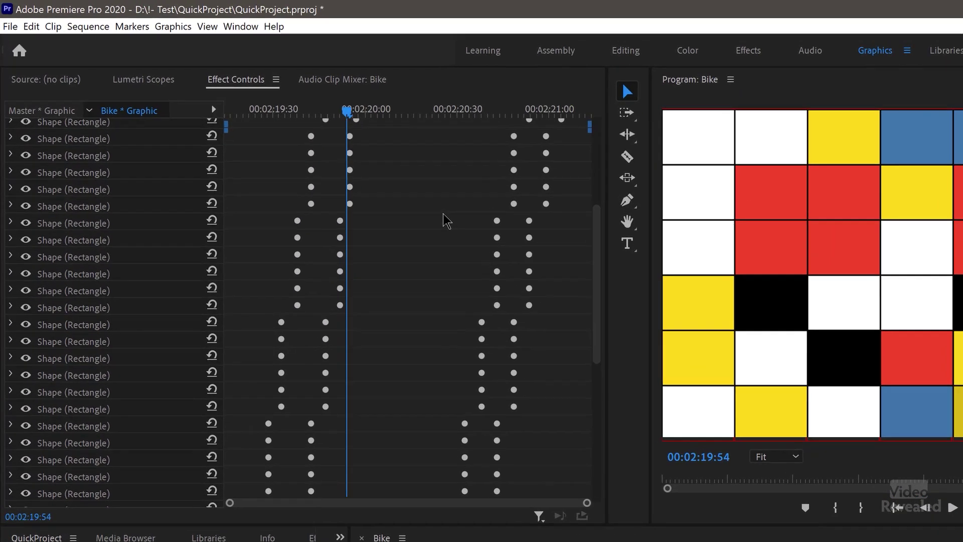
{"action": "scroll", "coordinate": [447, 225], "scroll_direction": "down", "scroll_amount": 5}
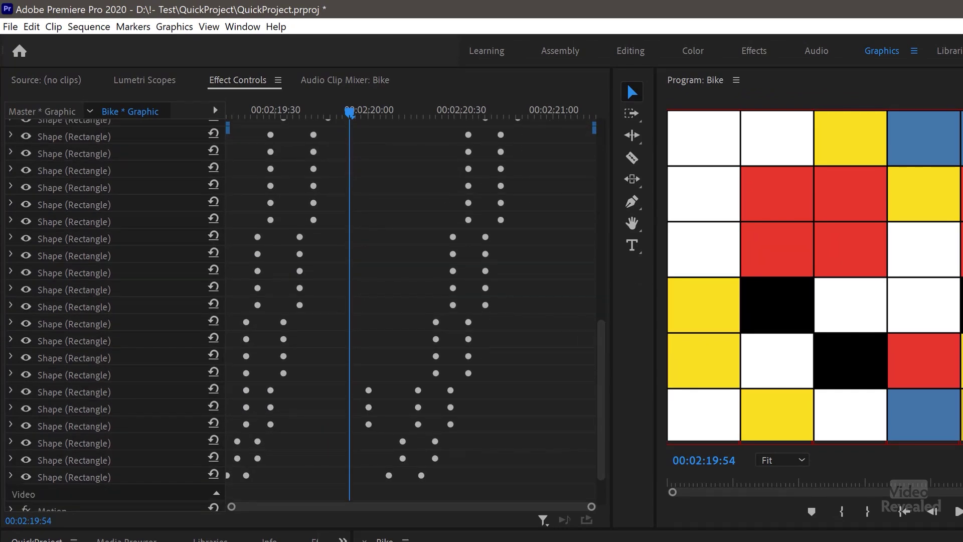
Preview the transition from 02:19:15 to 02:20:30, then expand one rectangle's Path, Appearance and Transform properties
{"action": "left_click", "coordinate": [908, 541]}
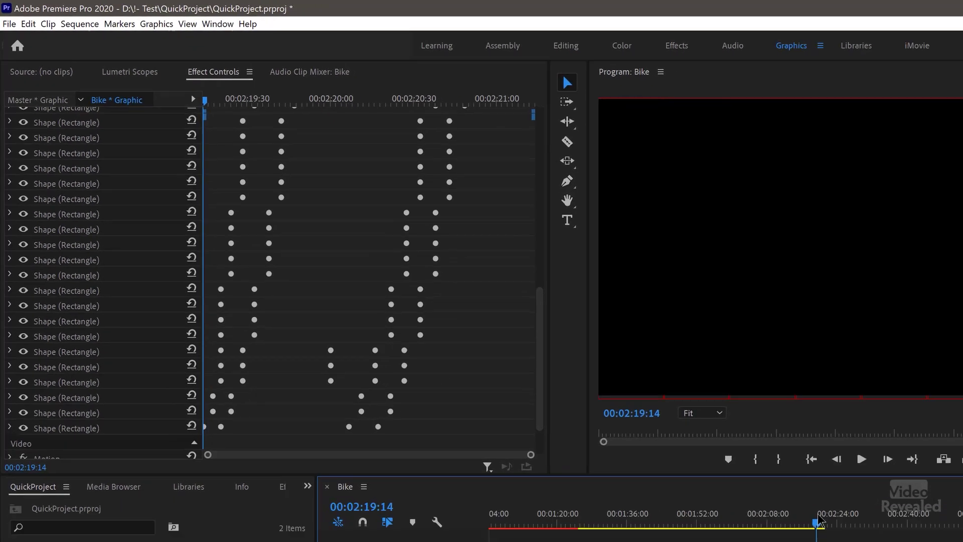
{"action": "key", "text": "space"}
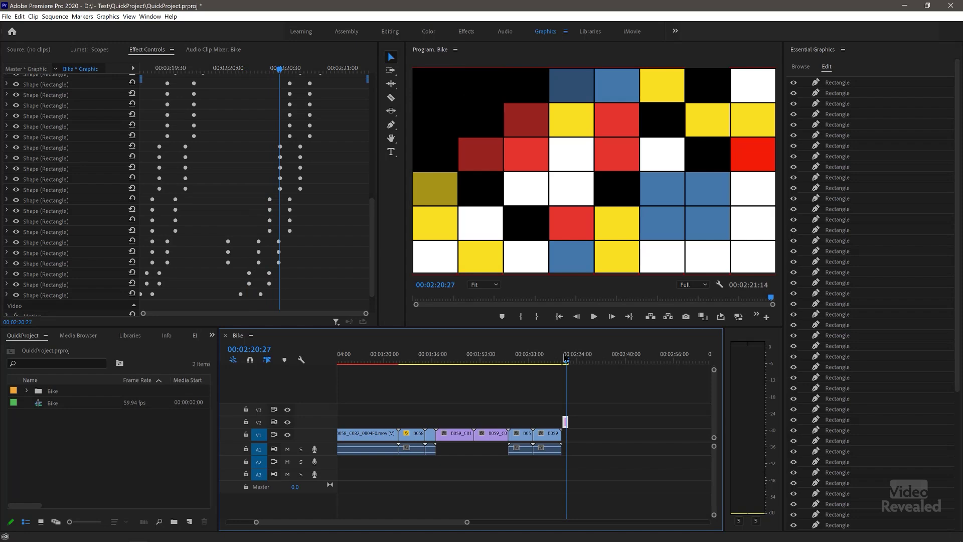
{"action": "key", "text": "Right"}
{"action": "key", "text": "Right"}
{"action": "key", "text": "Right"}
{"action": "key", "text": "Right"}
{"action": "key", "text": "Left"}
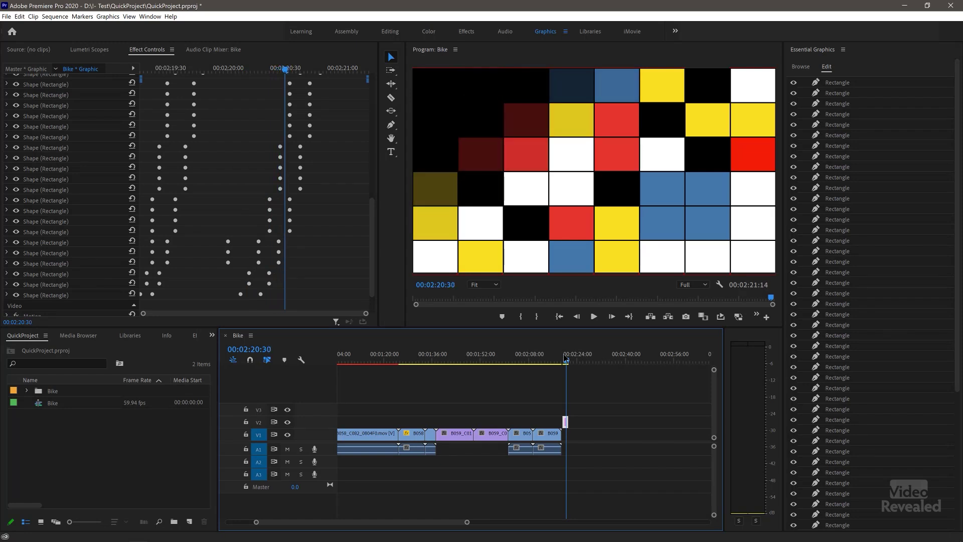
{"action": "left_click", "coordinate": [7, 116]}
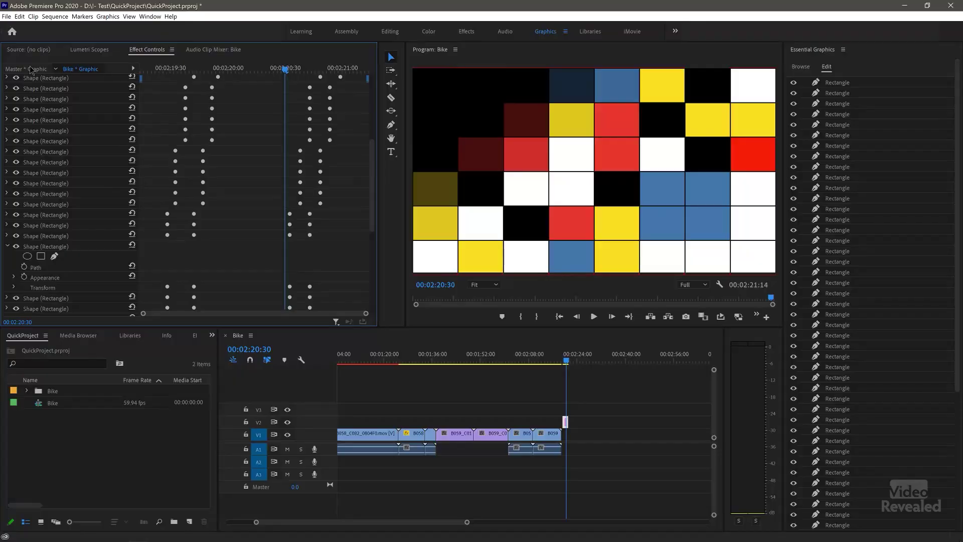
Apply Show Only Keyframed Properties to the Mondrian graphic, leaving each rectangle's Opacity keyframes (100.0% to 0.0%)
{"action": "left_click", "coordinate": [74, 101]}
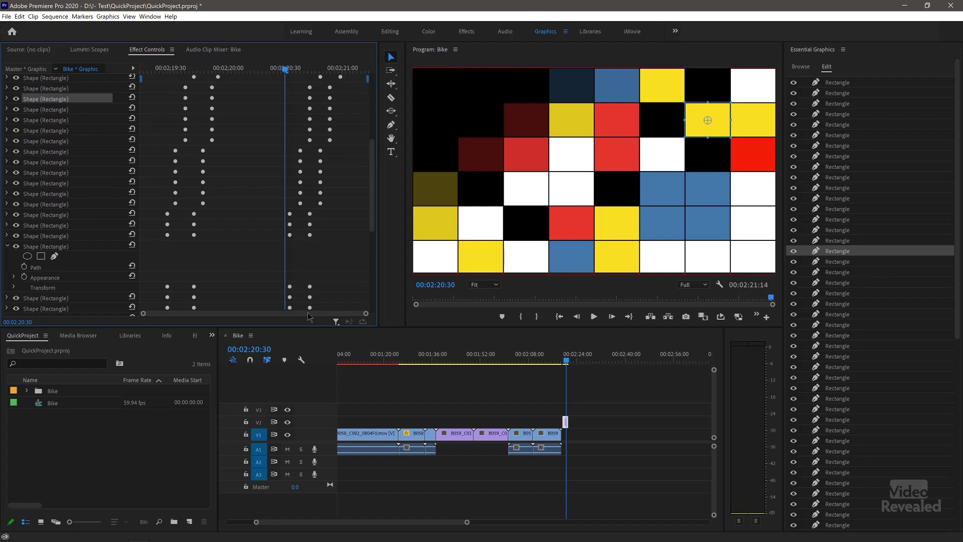
{"action": "left_click", "coordinate": [336, 322]}
{"action": "left_click", "coordinate": [382, 343]}
{"action": "left_click", "coordinate": [336, 322]}
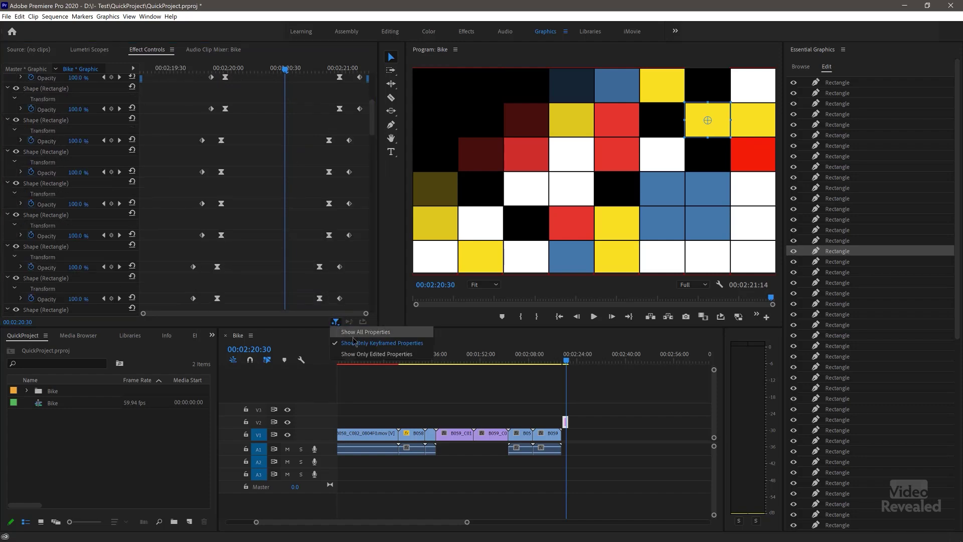
{"action": "left_click", "coordinate": [290, 325]}
{"action": "left_click_drag", "start_coordinate": [371, 110], "coordinate": [378, 317]}
{"action": "scroll", "coordinate": [321, 116], "scroll_direction": "up", "scroll_amount": 10}
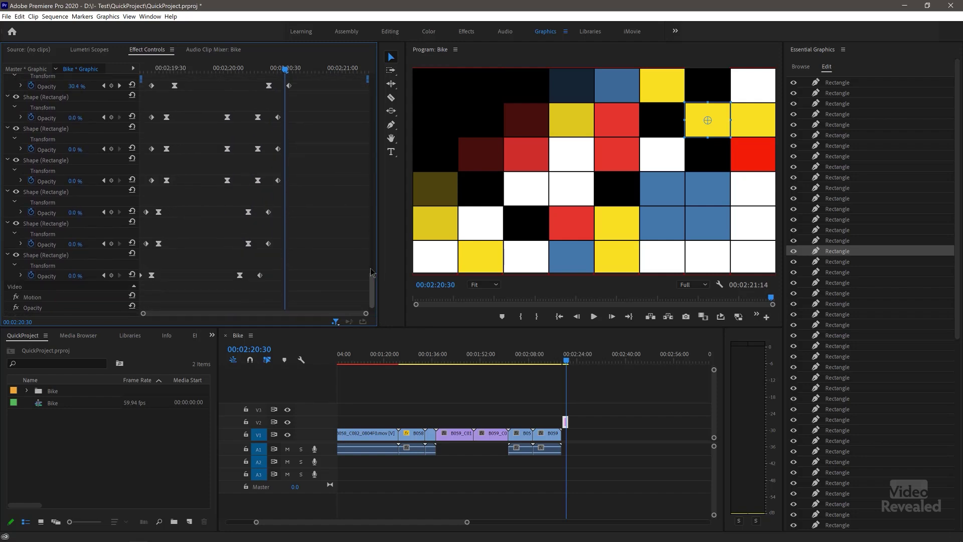